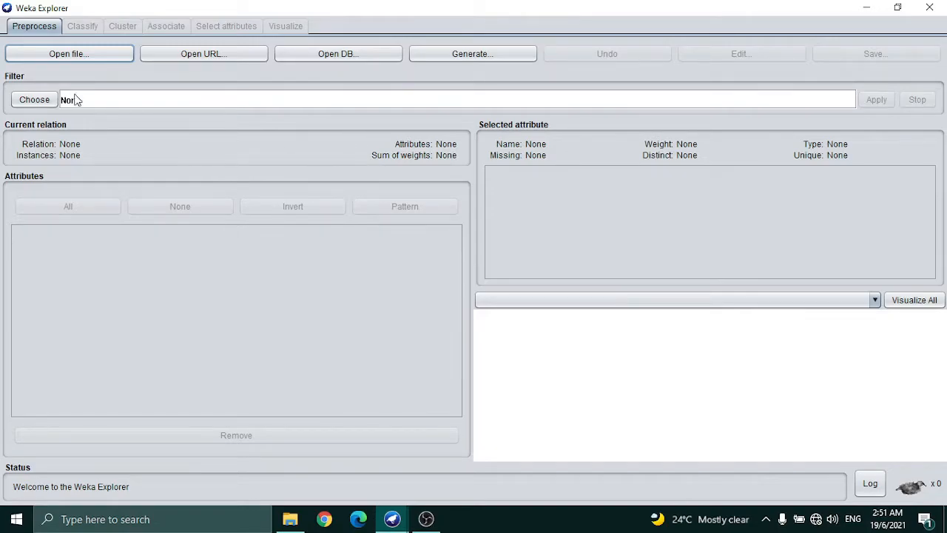
Load the iris ARFF dataset from the data folder of Weka-3-8-5 under Program Files on the C: drive
click(80, 54)
click(415, 100)
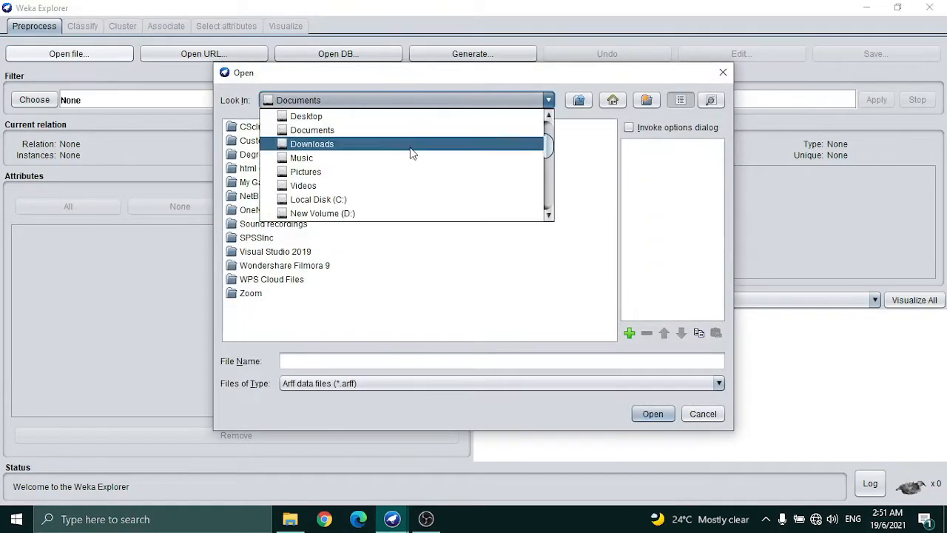
scroll(381, 189, down, 1)
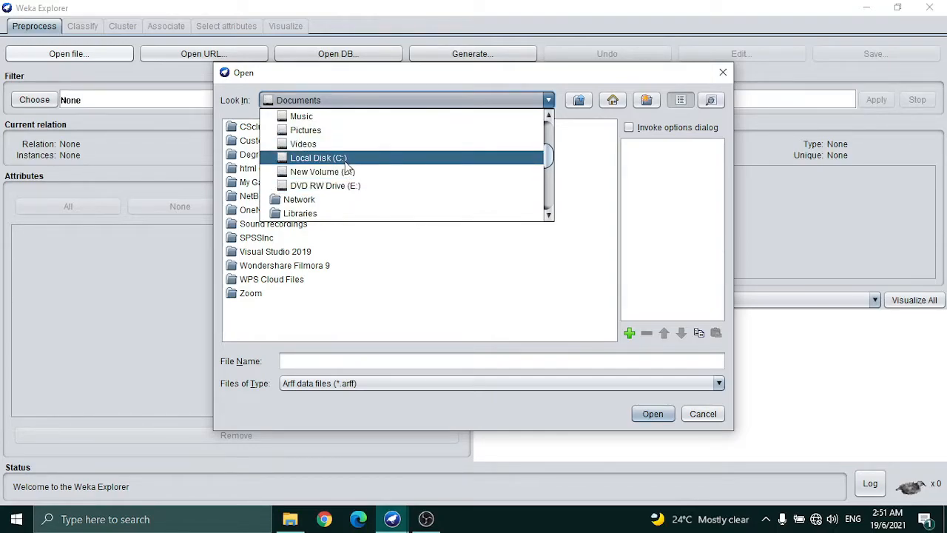
click(379, 159)
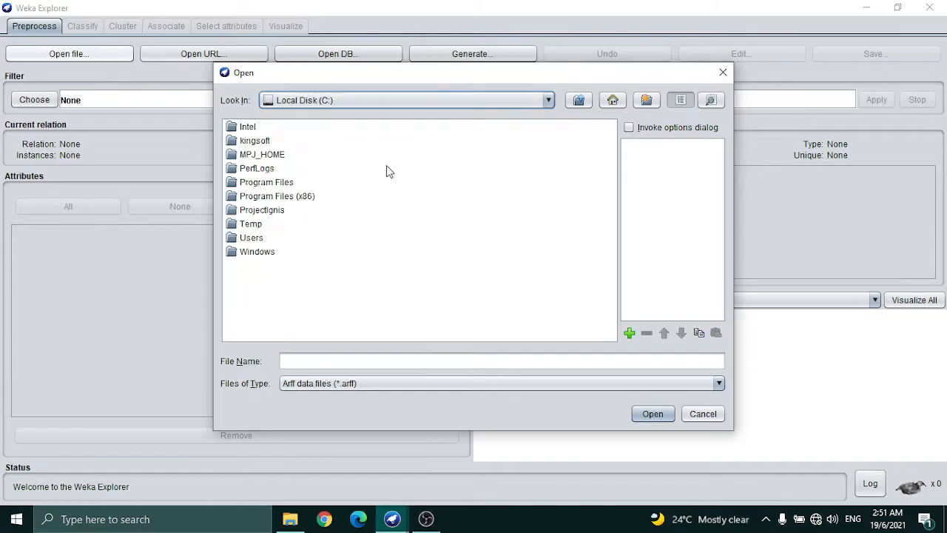
double_click(273, 185)
double_click(407, 171)
double_click(248, 141)
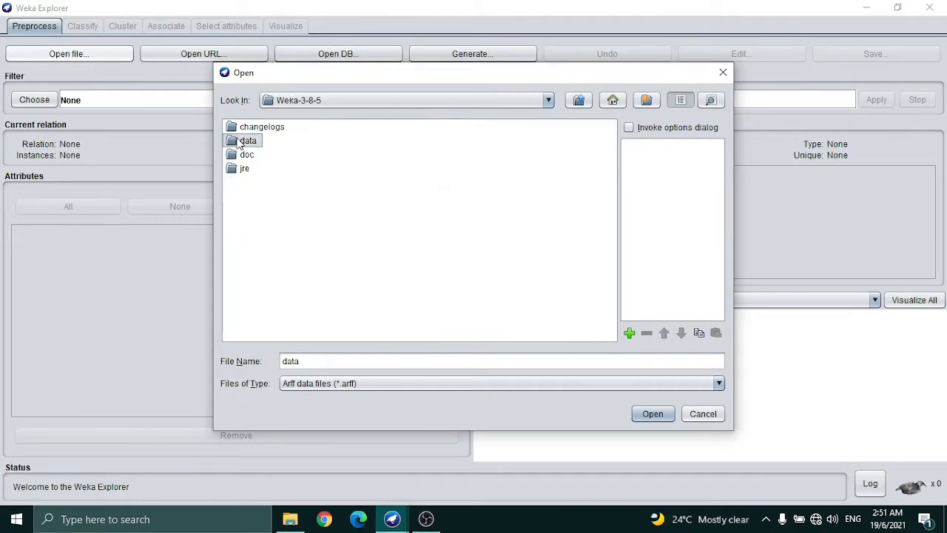
double_click(250, 280)
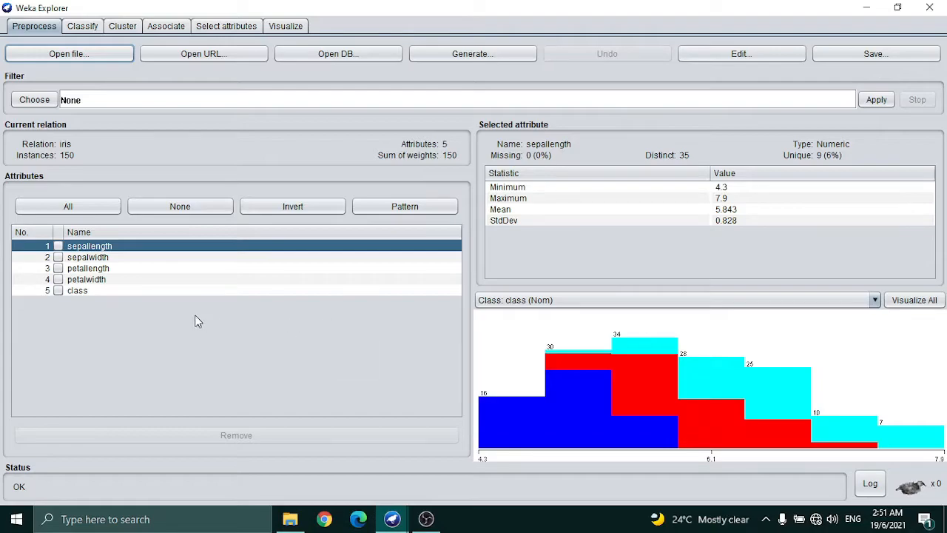
Remove the class attribute from the iris dataset
click(61, 292)
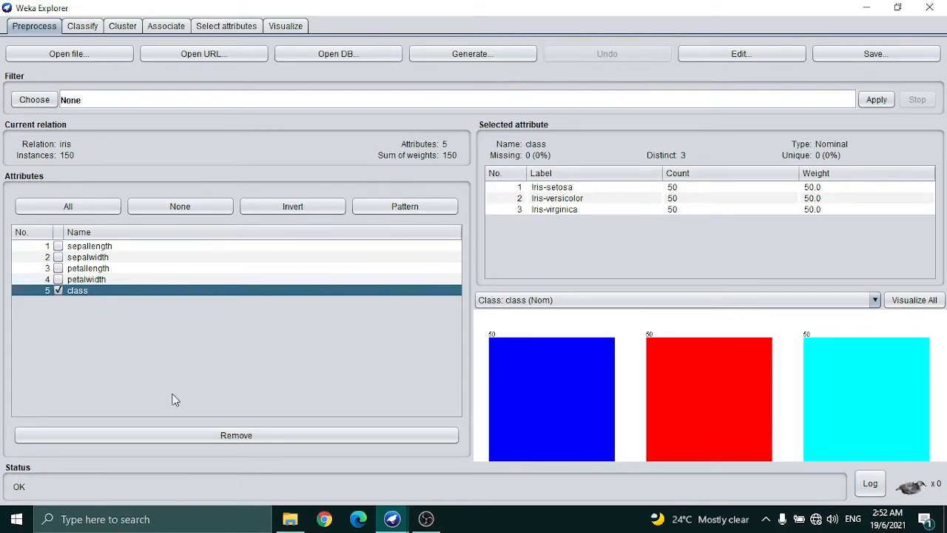
click(202, 434)
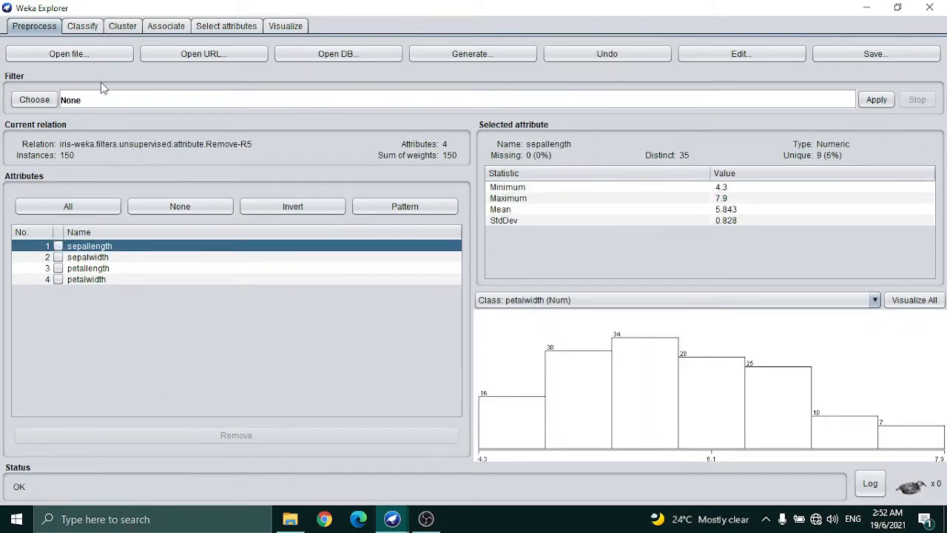
Choose SimpleKMeans as the clusterer for the dataset
click(134, 30)
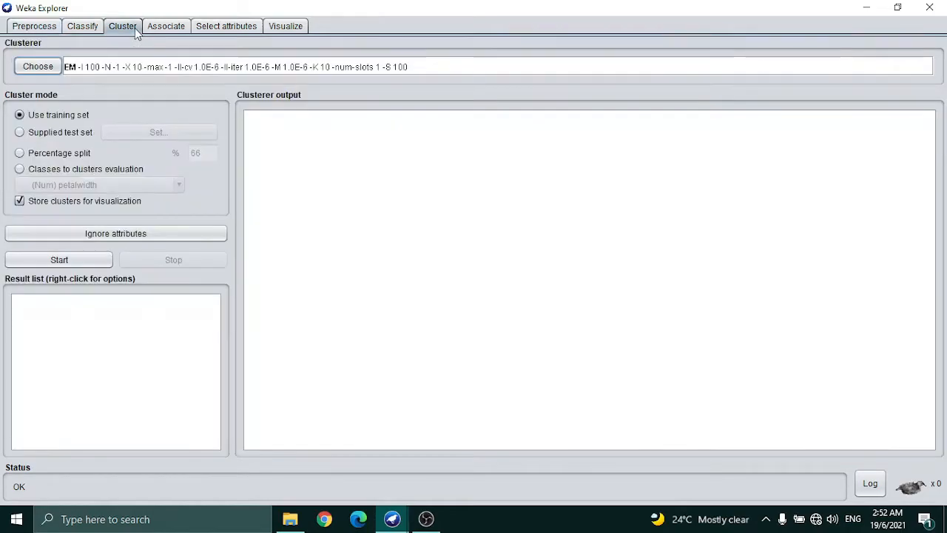
click(38, 67)
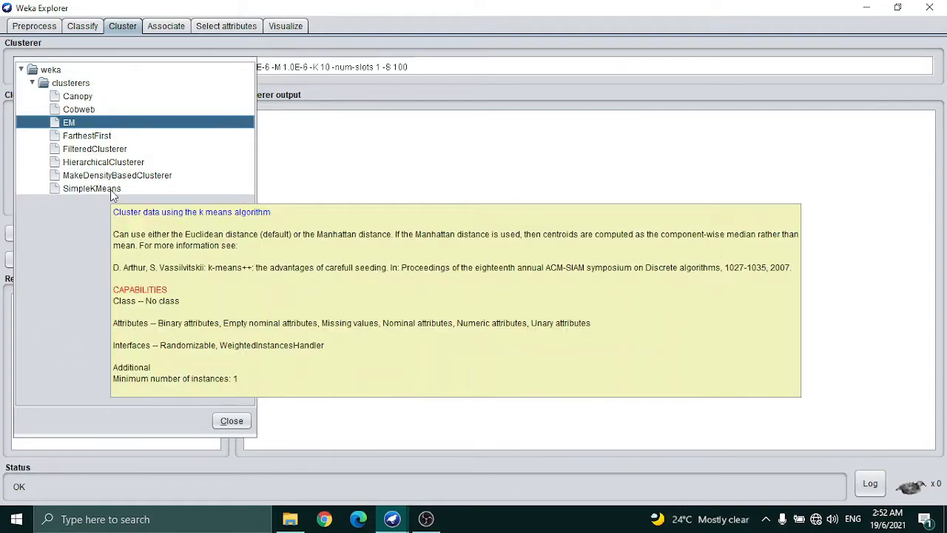
click(110, 189)
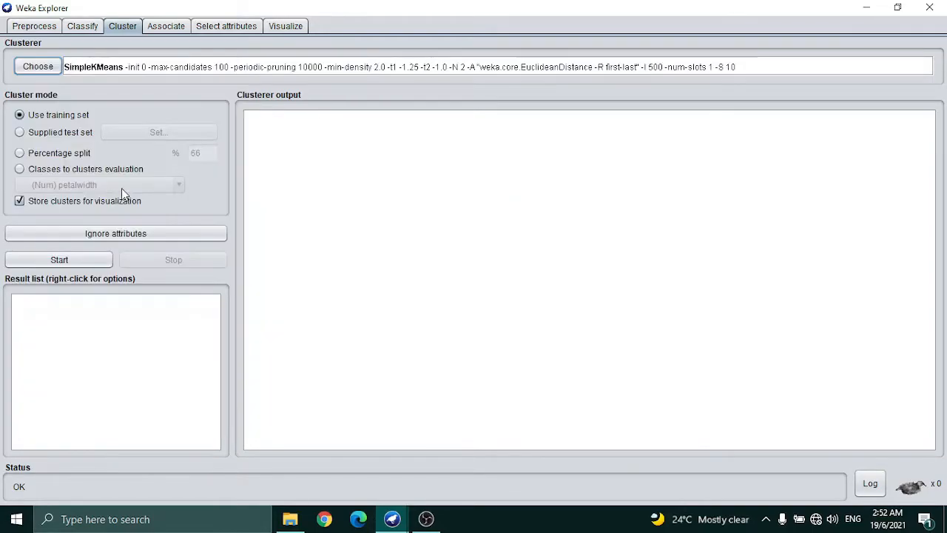
Set numClusters to 3 in the SimpleKMeans options
click(108, 72)
scroll(520, 237, down, 3)
scroll(520, 237, down, 2)
drag(511, 359, 482, 359)
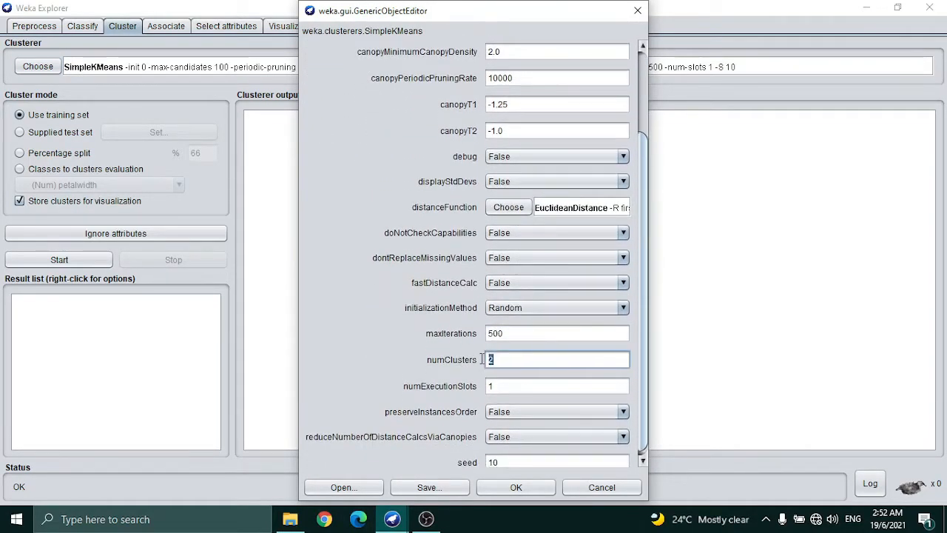
text(3)
Set displayStdDevs to True for SimpleKMeans, accept the options and run the clustering on the training set
scroll(506, 336, up, 1)
scroll(508, 331, up, 3)
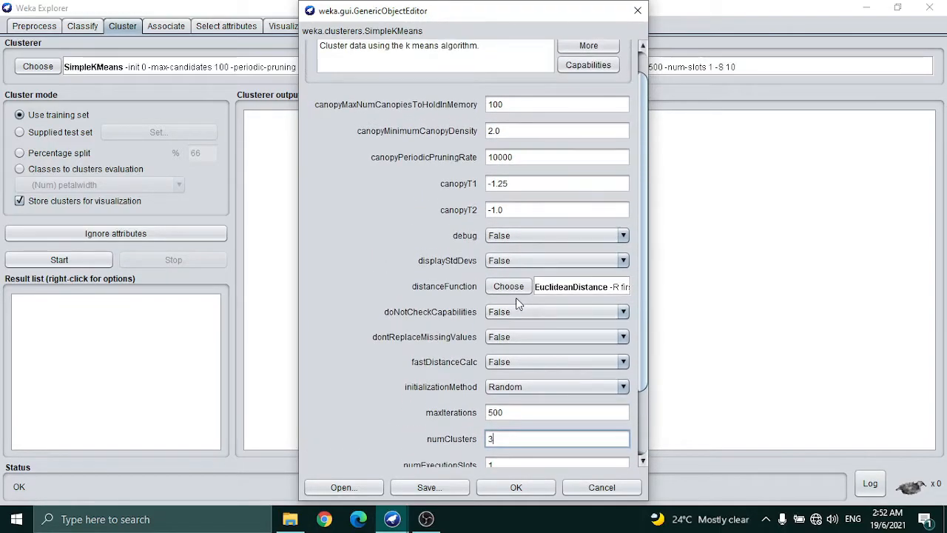
click(557, 264)
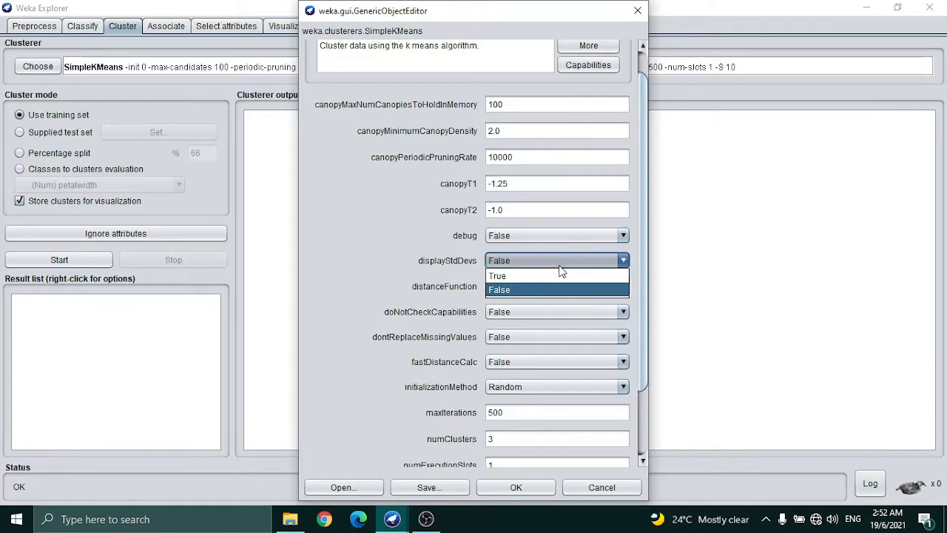
click(520, 276)
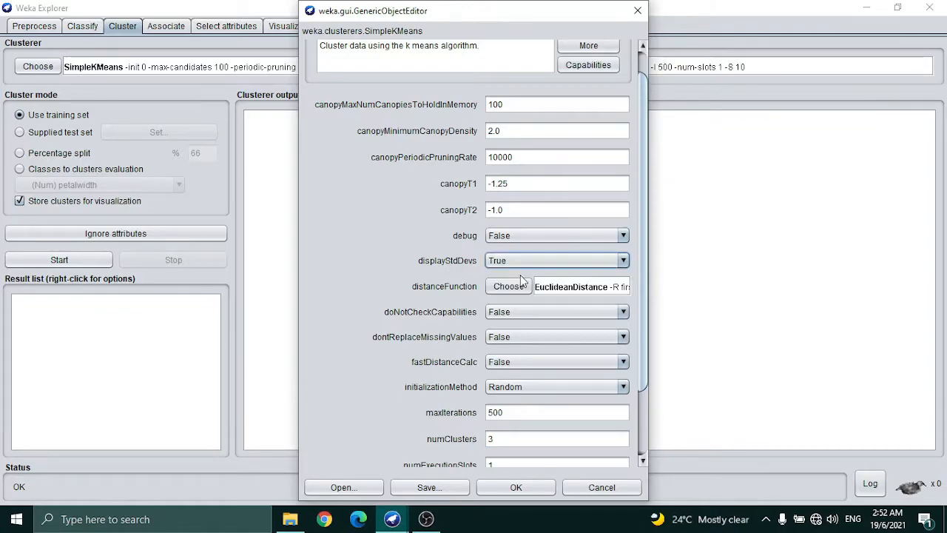
mouse_move(535, 6)
mouse_down()
mouse_move(535, 45)
mouse_move(535, 18)
mouse_up()
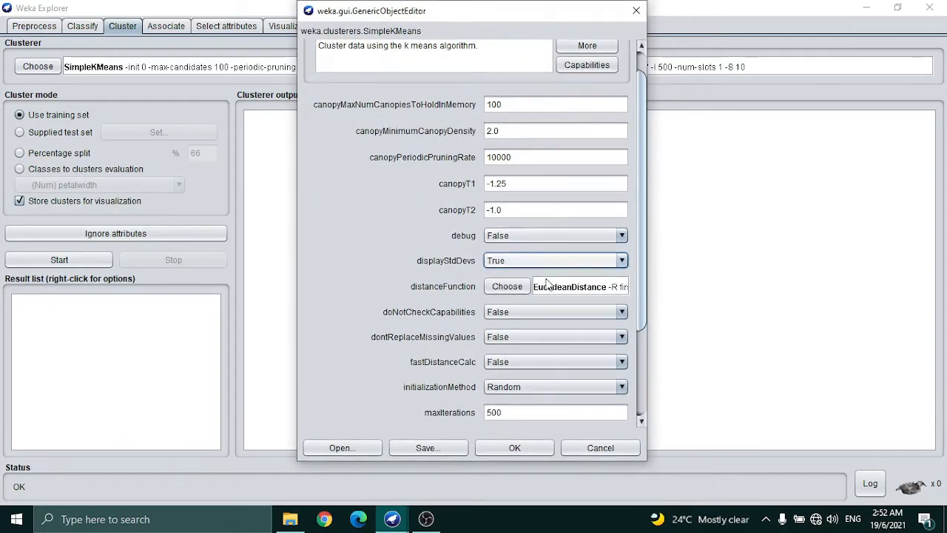
click(532, 448)
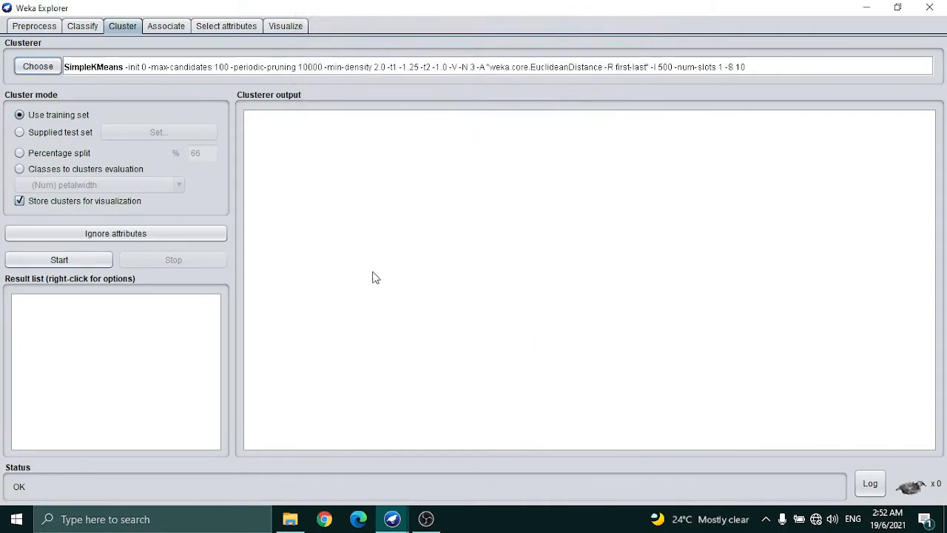
click(88, 265)
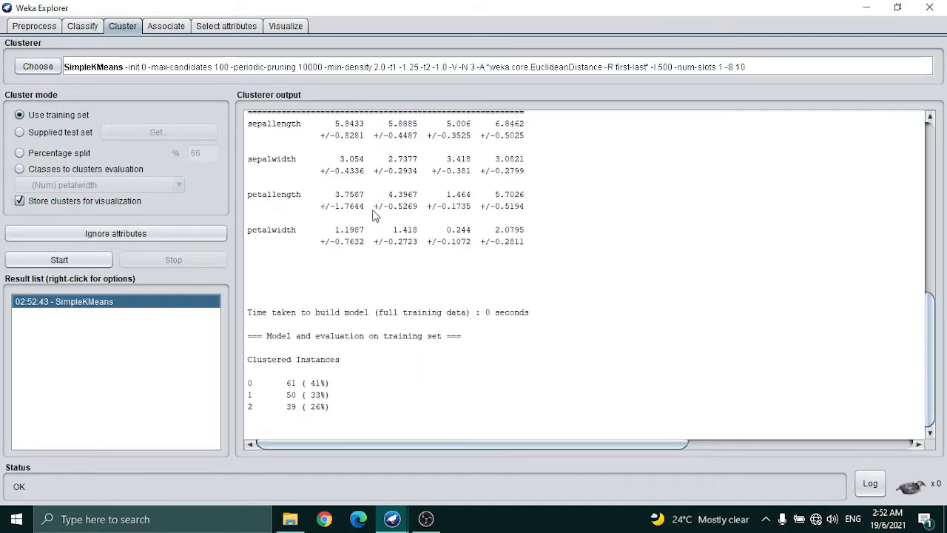
Examine the SimpleKMeans output: iterations, squared error, initial starting points, final centroids with standard deviations, and clustered instances
scroll(397, 213, up, 10)
scroll(397, 213, down, 2)
scroll(396, 212, up, 2)
scroll(401, 212, down, 2)
scroll(399, 213, down, 1)
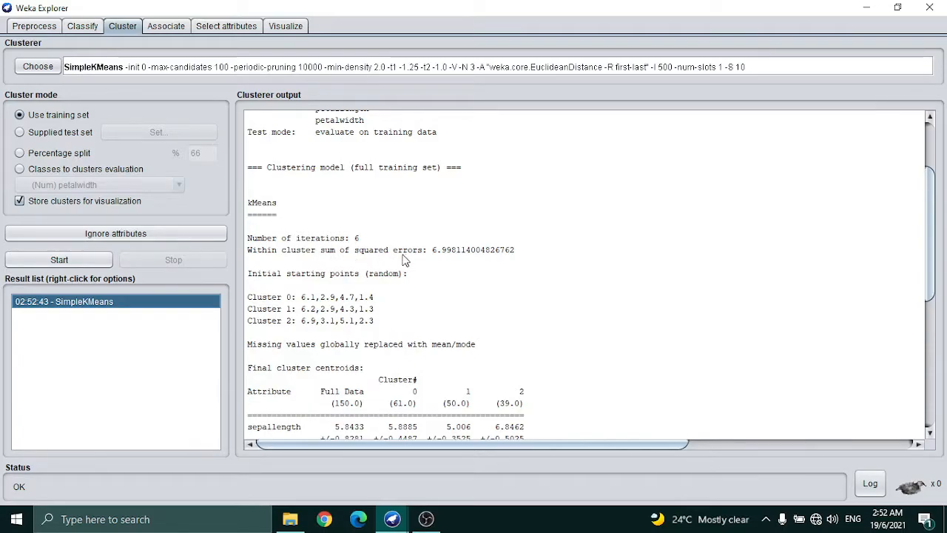
scroll(404, 259, down, 1)
scroll(421, 251, down, 1)
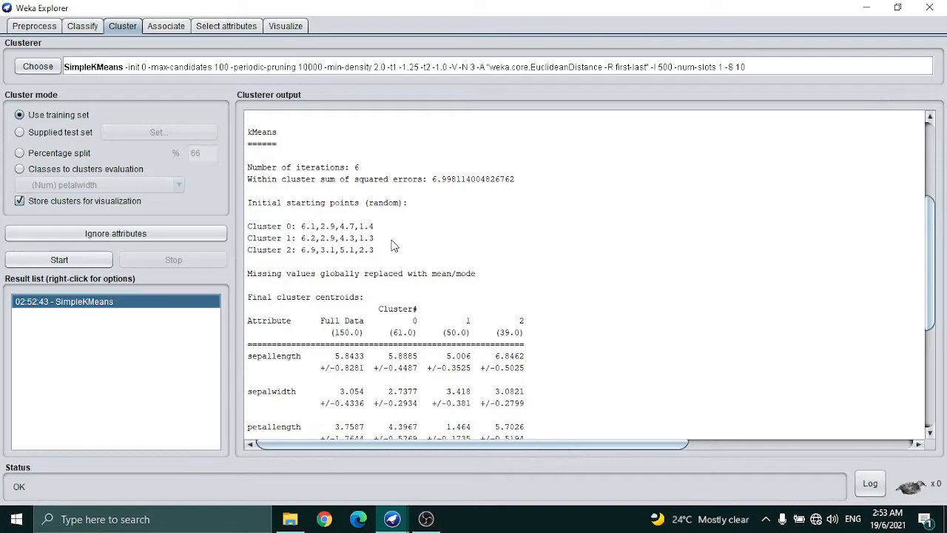
scroll(394, 240, down, 1)
scroll(395, 240, down, 1)
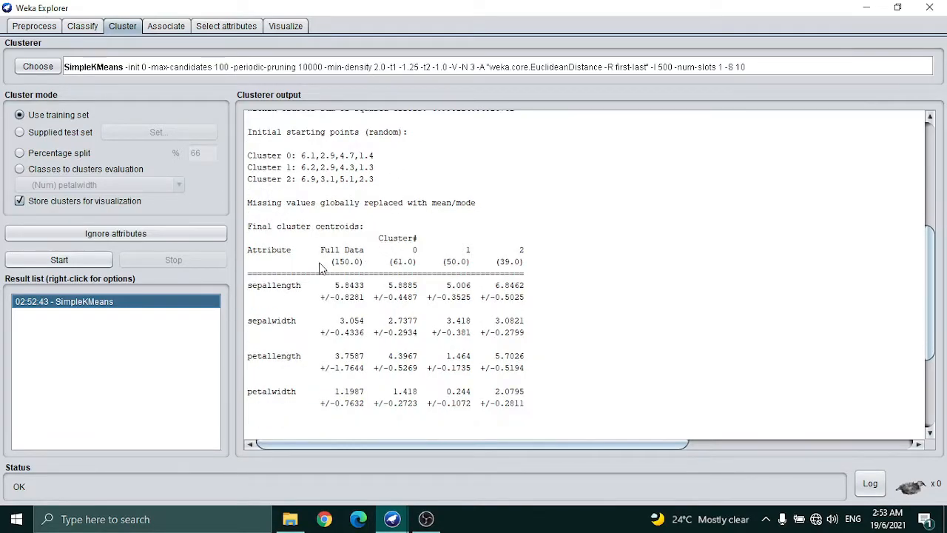
scroll(584, 296, down, 1)
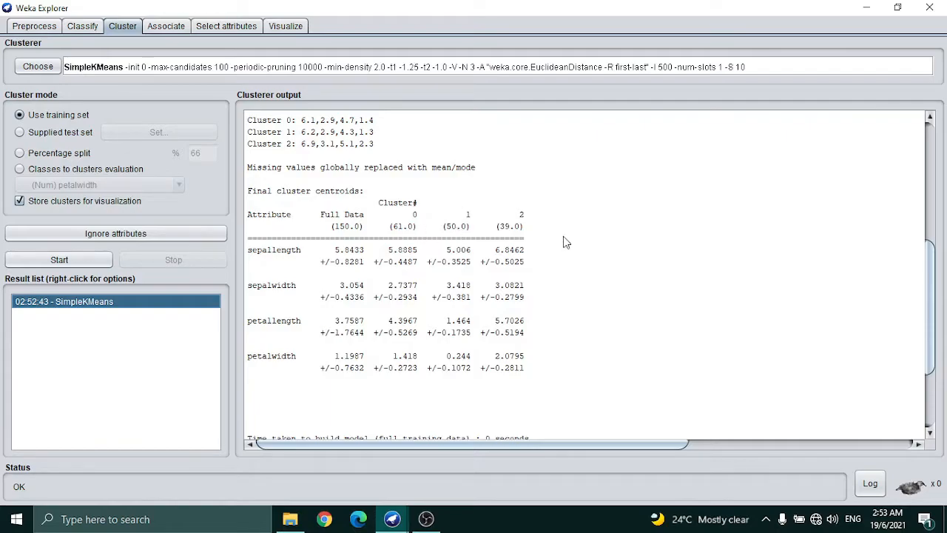
scroll(492, 239, down, 4)
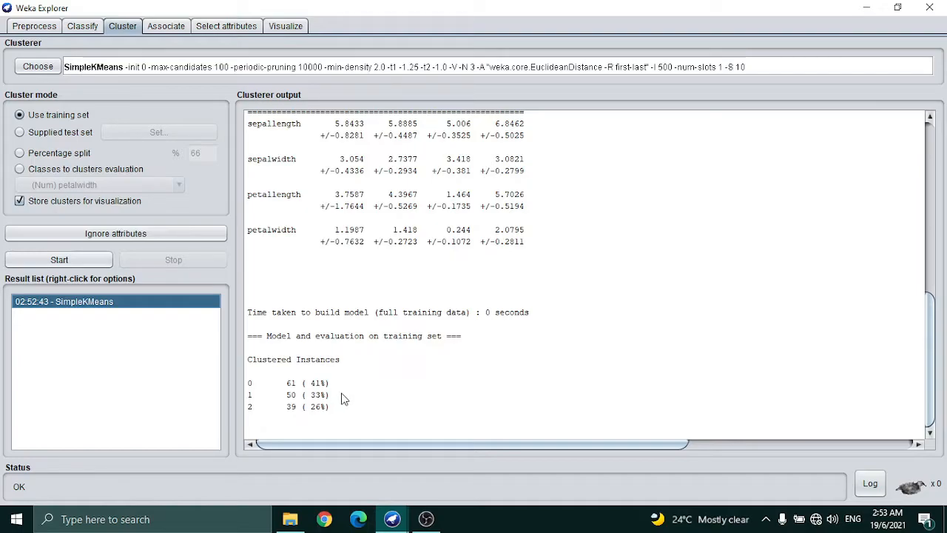
scroll(382, 390, up, 1)
scroll(369, 370, down, 1)
Visualize the cluster assignments of the SimpleKMeans result in a maximized plot window
right_click(71, 309)
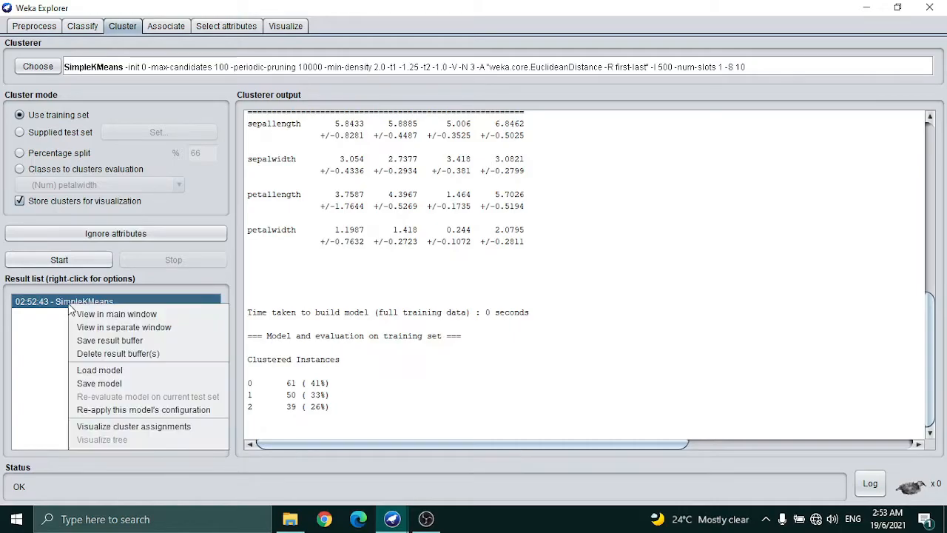
click(151, 427)
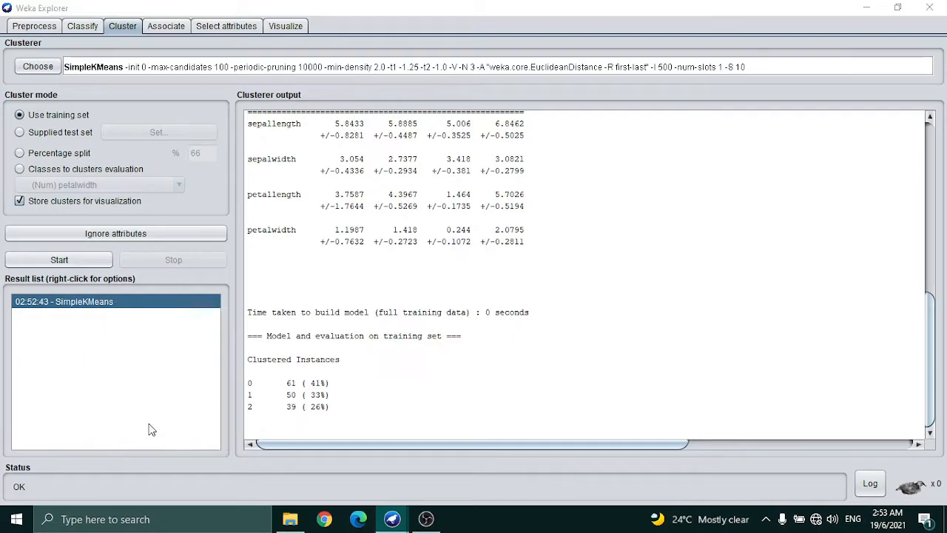
click(696, 56)
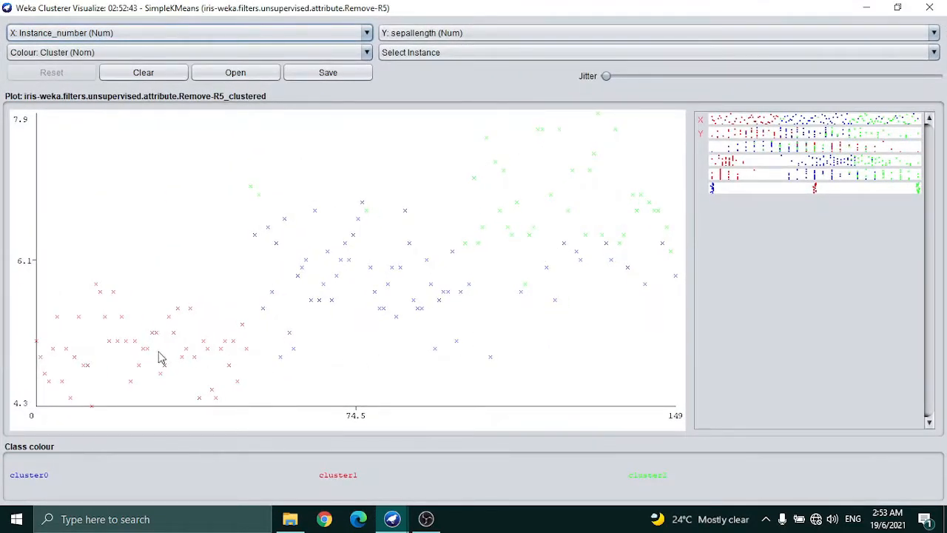
Plot Cluster on the Y axis against Instance_number with a little jitter, and minimize the plot window
click(444, 34)
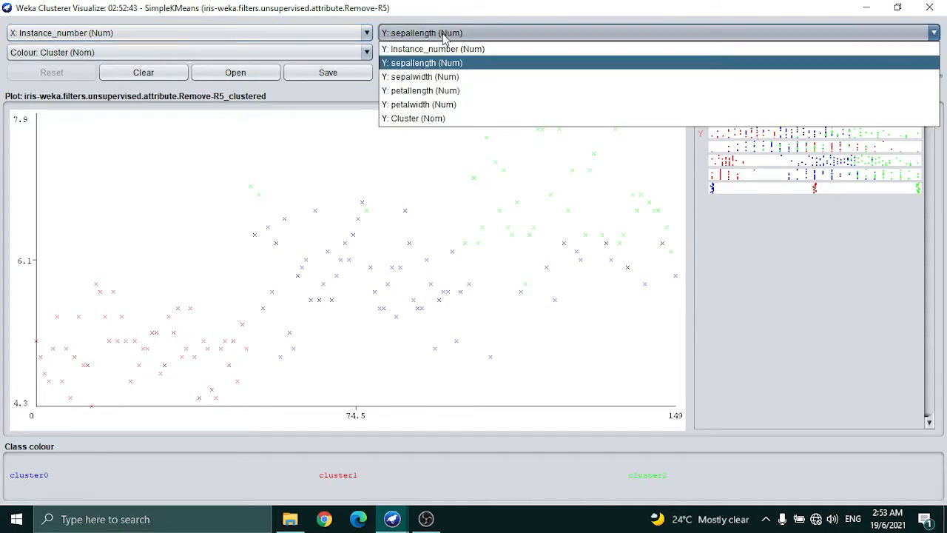
click(435, 120)
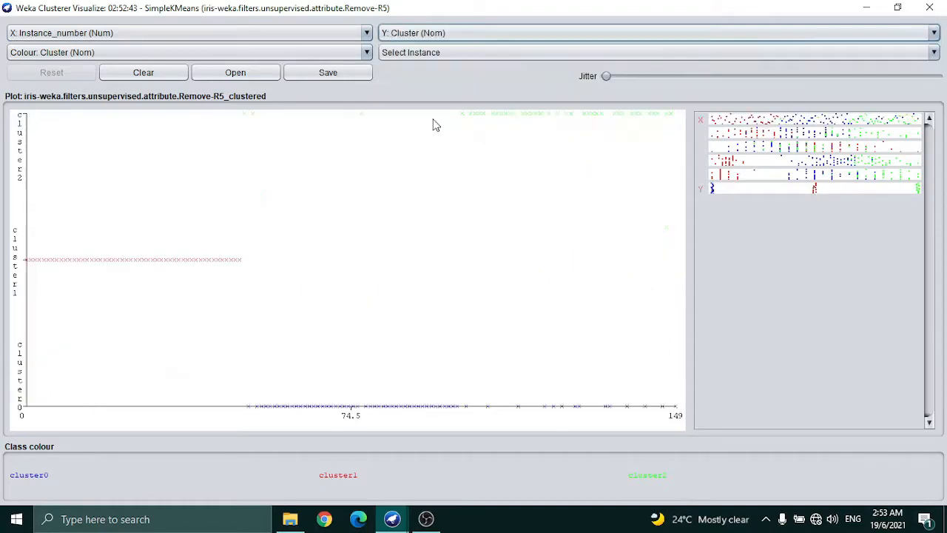
drag(609, 76, 642, 79)
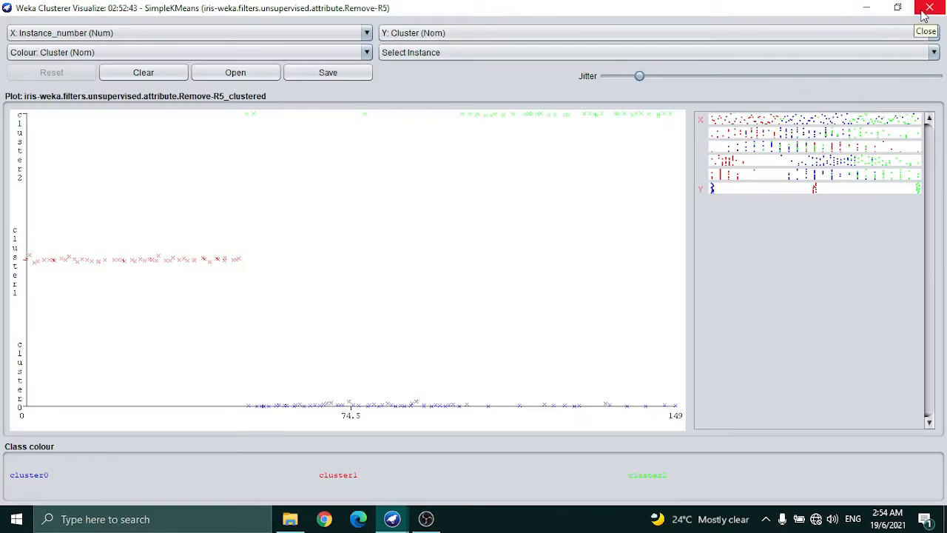
click(863, 13)
Set numClusters to 4 for SimpleKMeans and run the clustering again on the training set
scroll(392, 207, up, 5)
scroll(383, 199, down, 5)
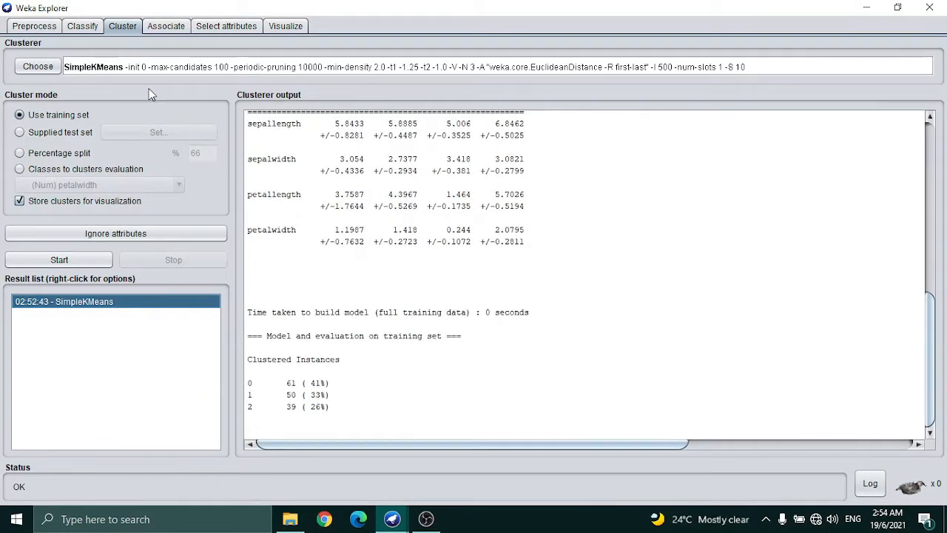
click(113, 69)
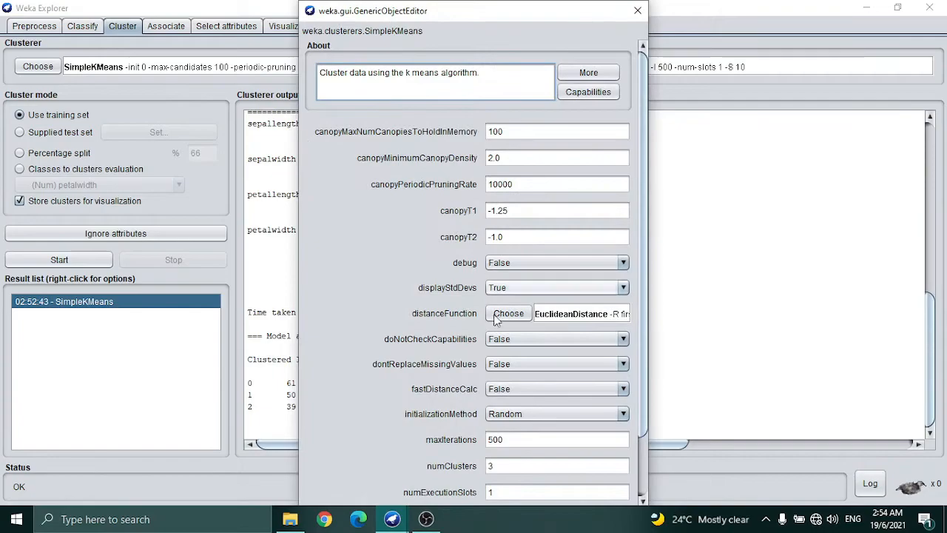
scroll(496, 310, down, 1)
double_click(503, 453)
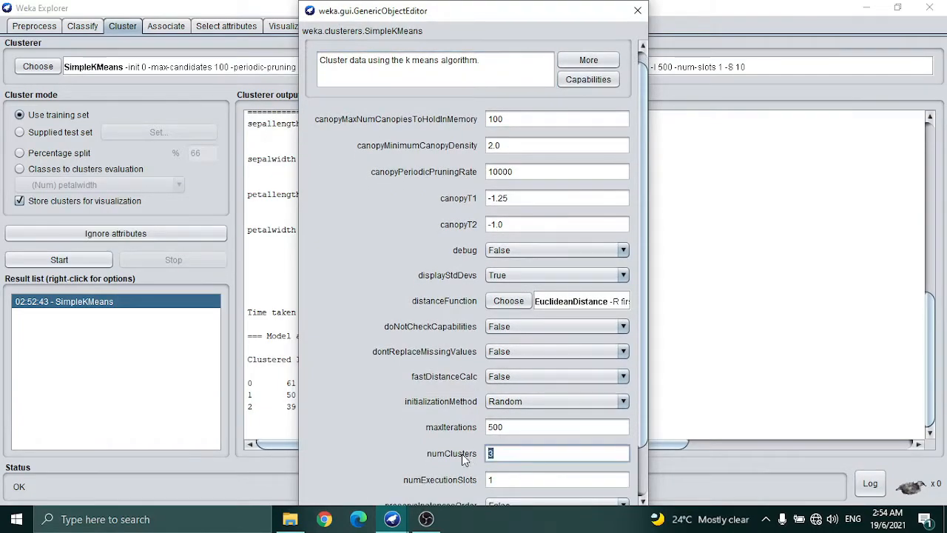
text(4)
mouse_move(572, 3)
mouse_down()
mouse_move(575, 93)
mouse_move(567, 21)
mouse_up()
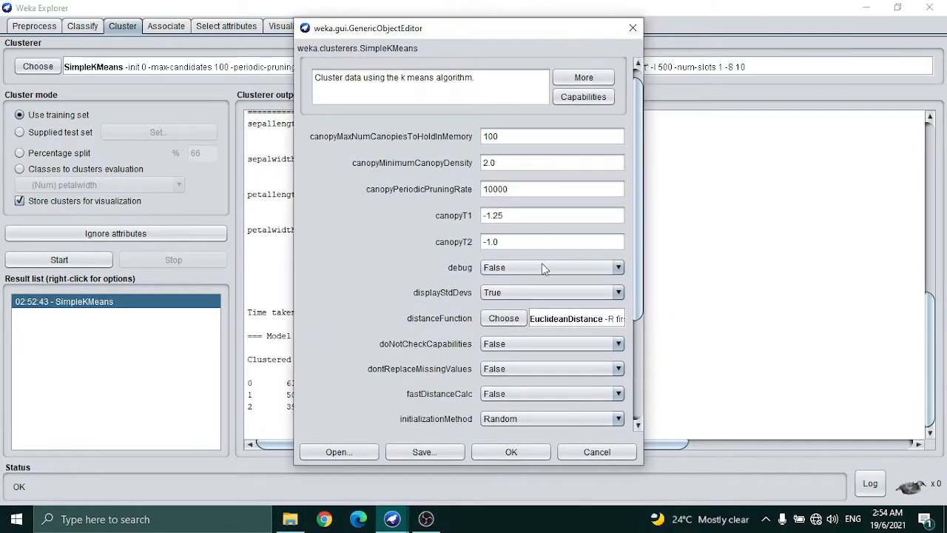
click(529, 449)
click(58, 261)
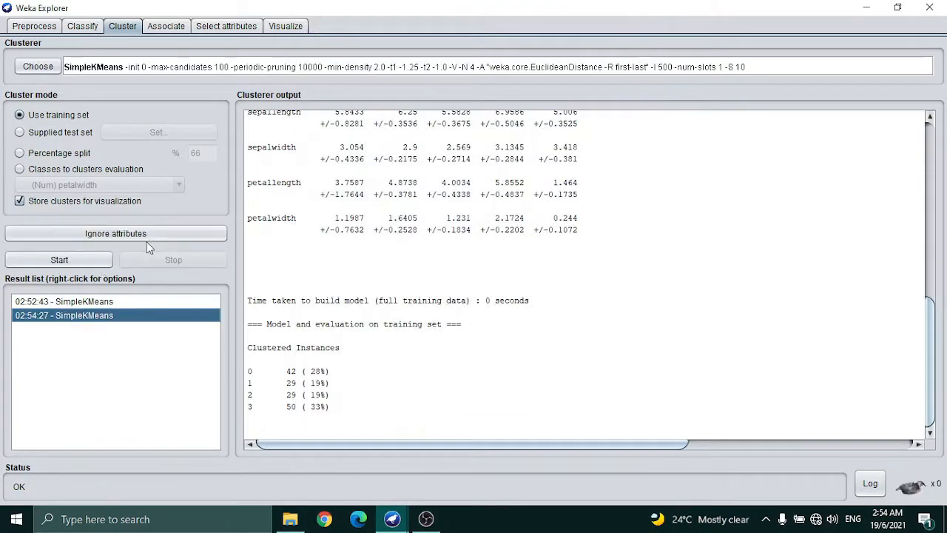
Set numClusters to 8 for SimpleKMeans and run the clustering again on the training set
click(82, 66)
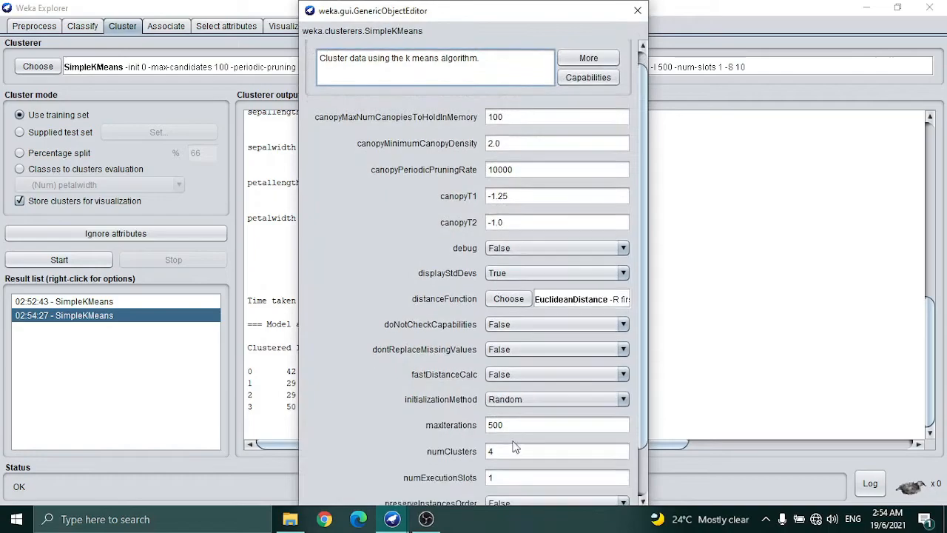
double_click(490, 450)
text(8)
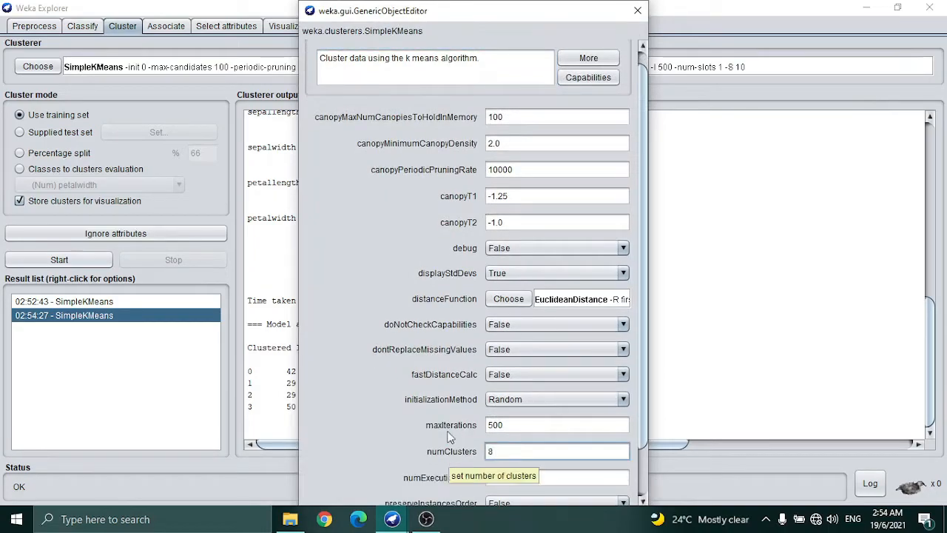
mouse_move(447, 7)
mouse_down()
mouse_move(446, 79)
mouse_move(445, 25)
mouse_up()
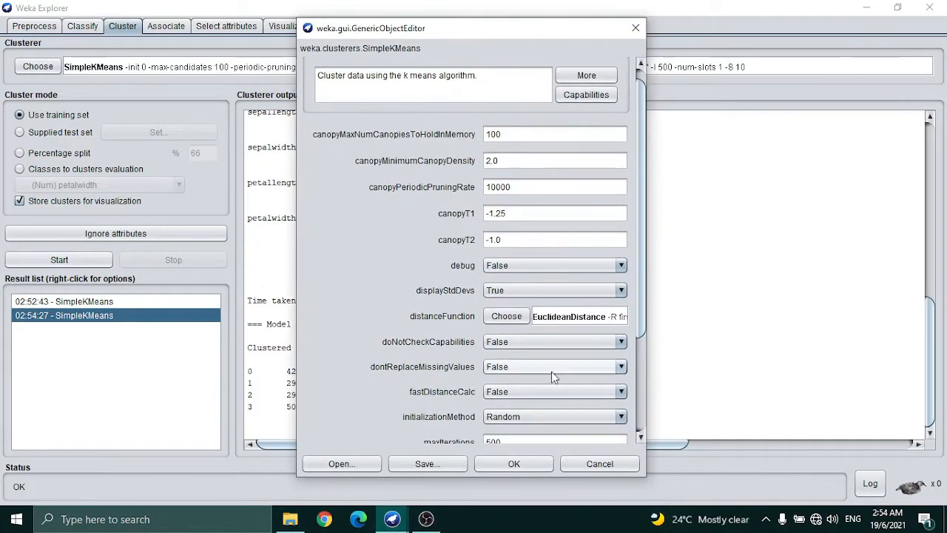
click(518, 464)
click(111, 260)
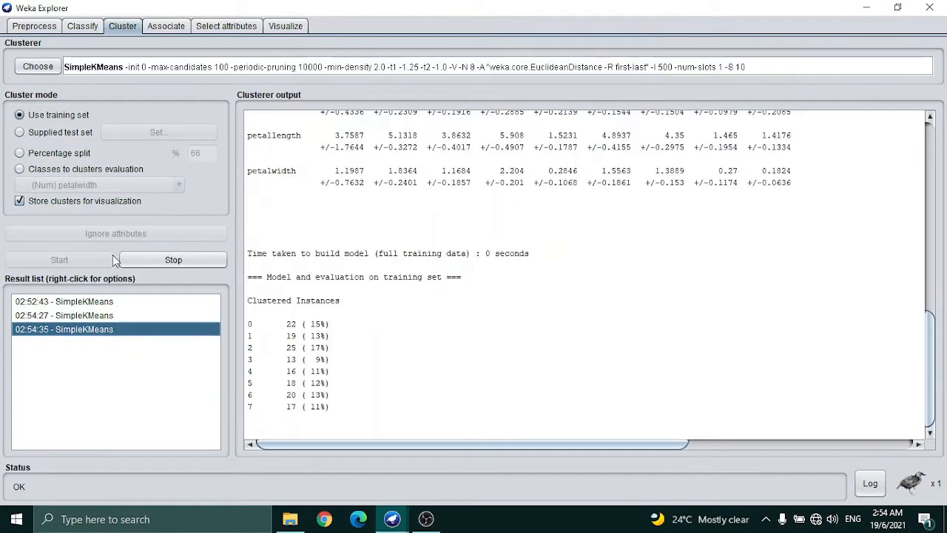
Compare the number of iterations across the SimpleKMeans runs with 3, 4 and 8 clusters
scroll(326, 222, up, 15)
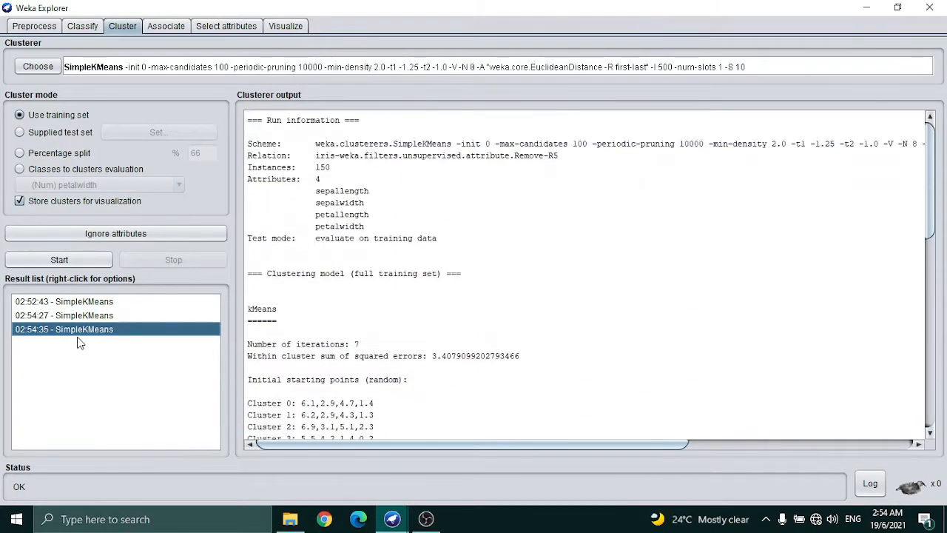
click(83, 301)
scroll(380, 281, up, 15)
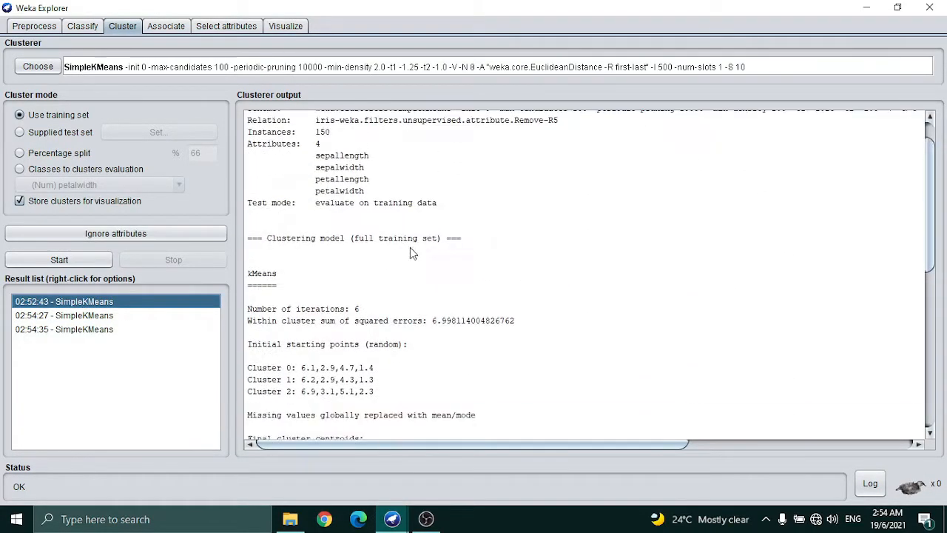
scroll(416, 253, up, 1)
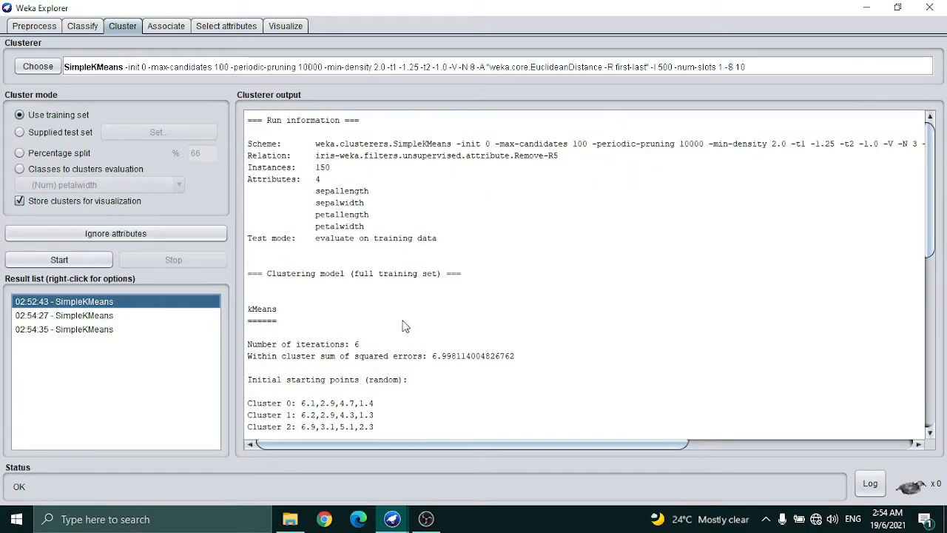
scroll(440, 289, down, 3)
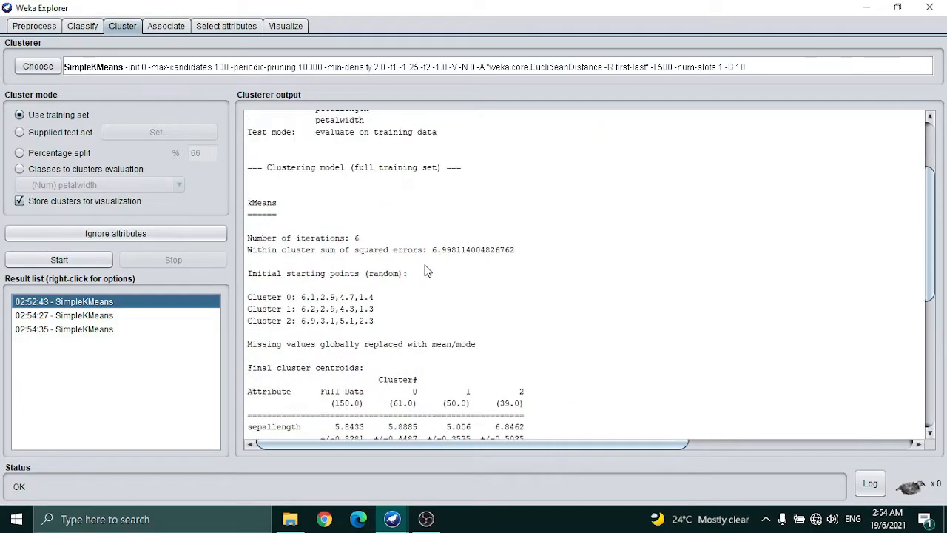
scroll(534, 282, up, 1)
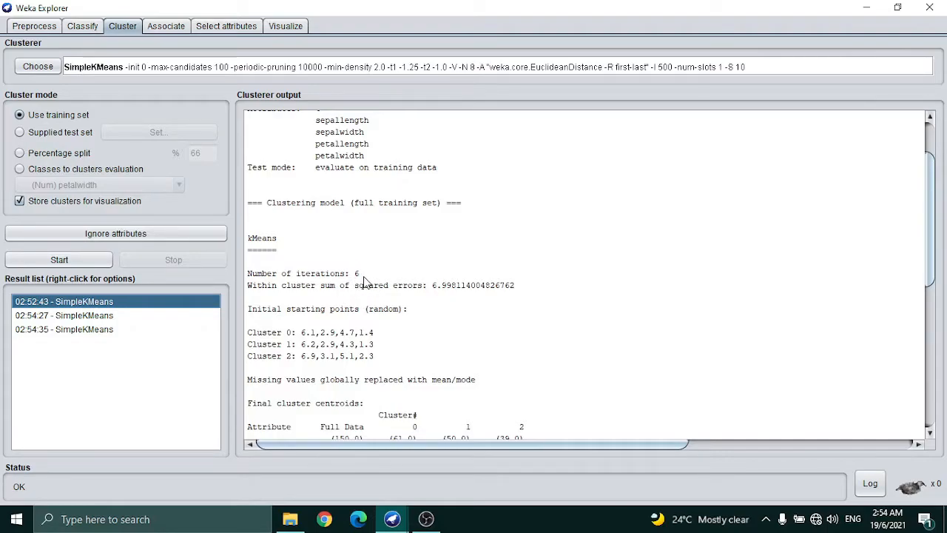
click(56, 320)
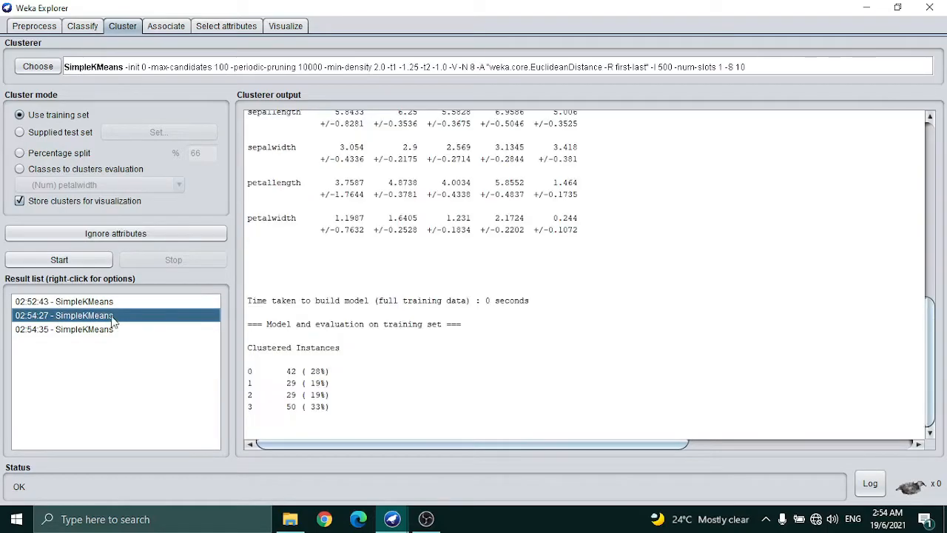
scroll(323, 289, down, 1)
scroll(326, 289, up, 1)
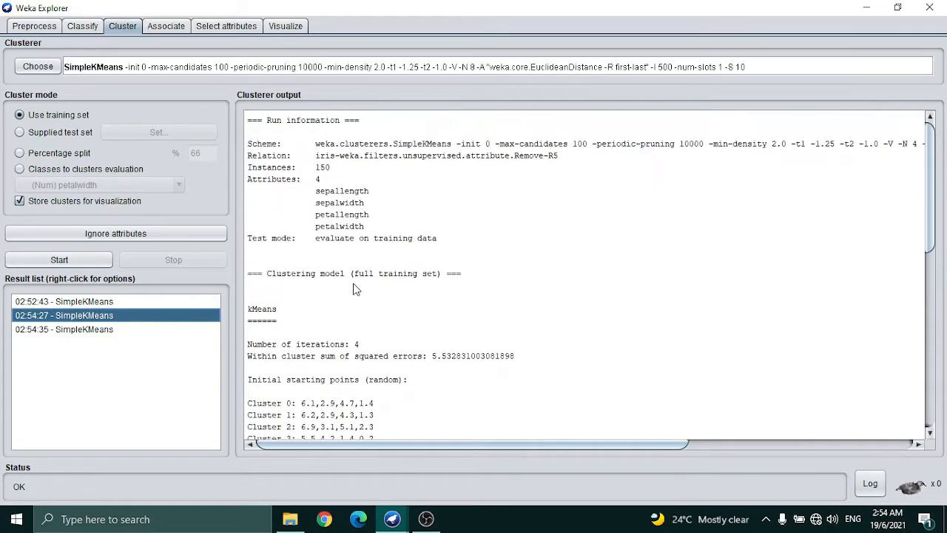
scroll(370, 344, down, 2)
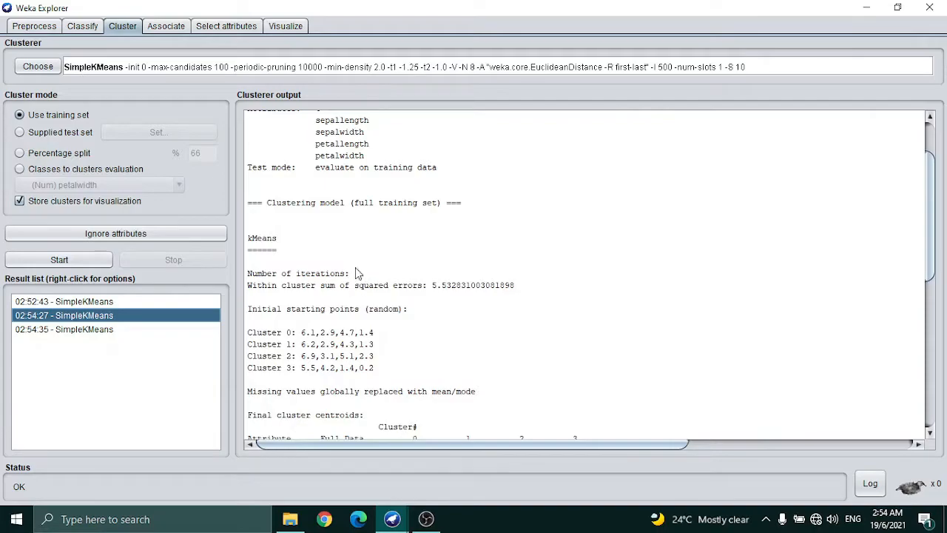
click(148, 331)
scroll(383, 314, up, 10)
scroll(384, 314, down, 5)
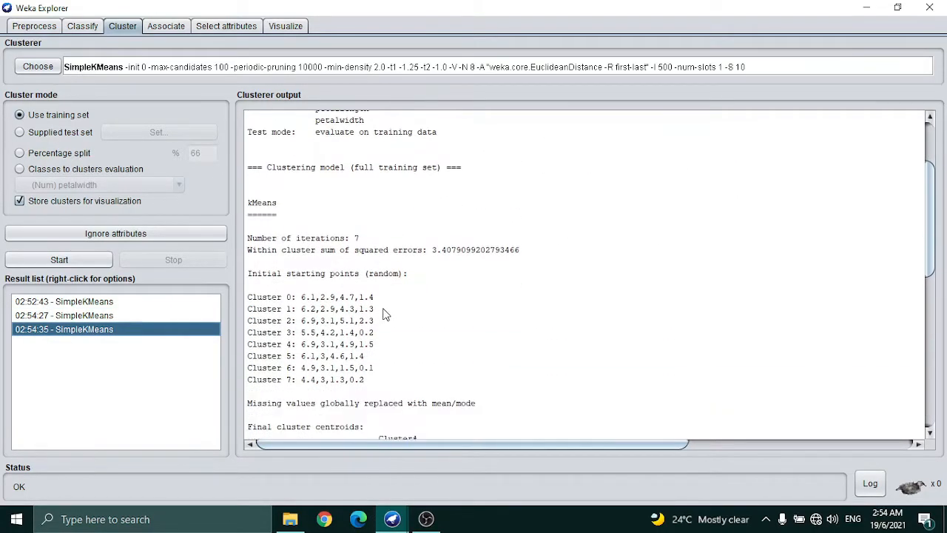
scroll(383, 313, up, 3)
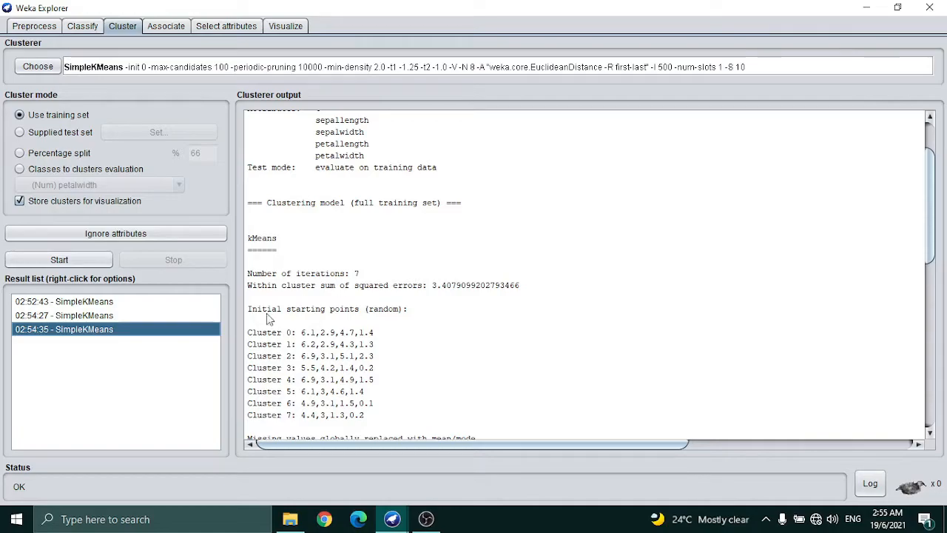
Compare the within cluster sum of squared errors across the SimpleKMeans runs with 3, 4 and 8 clusters
click(202, 316)
click(208, 302)
click(217, 316)
scroll(368, 313, up, 15)
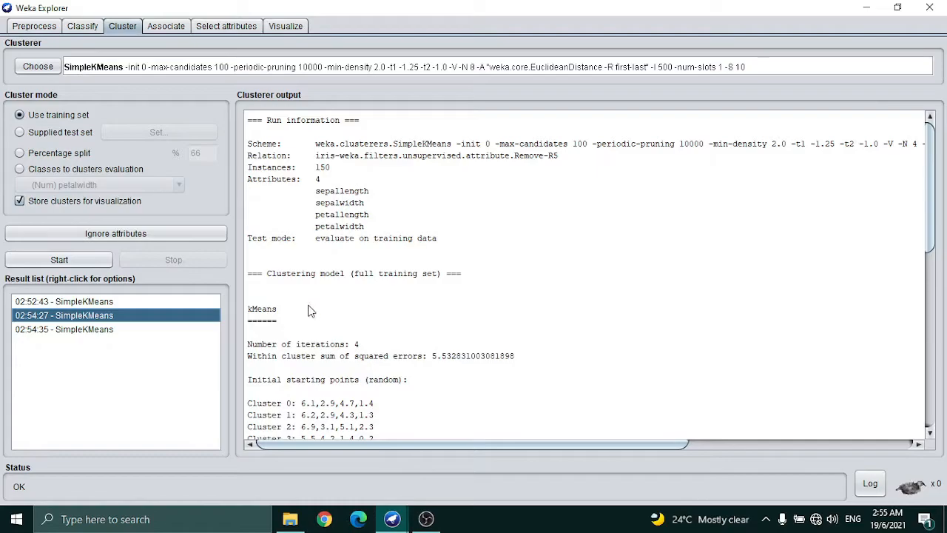
scroll(355, 304, down, 3)
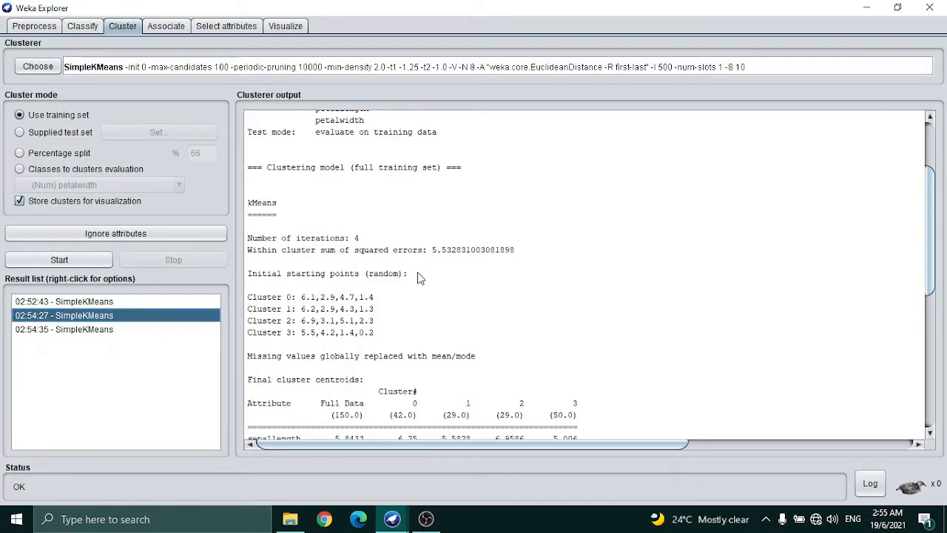
scroll(350, 296, up, 1)
scroll(349, 296, up, 3)
click(141, 303)
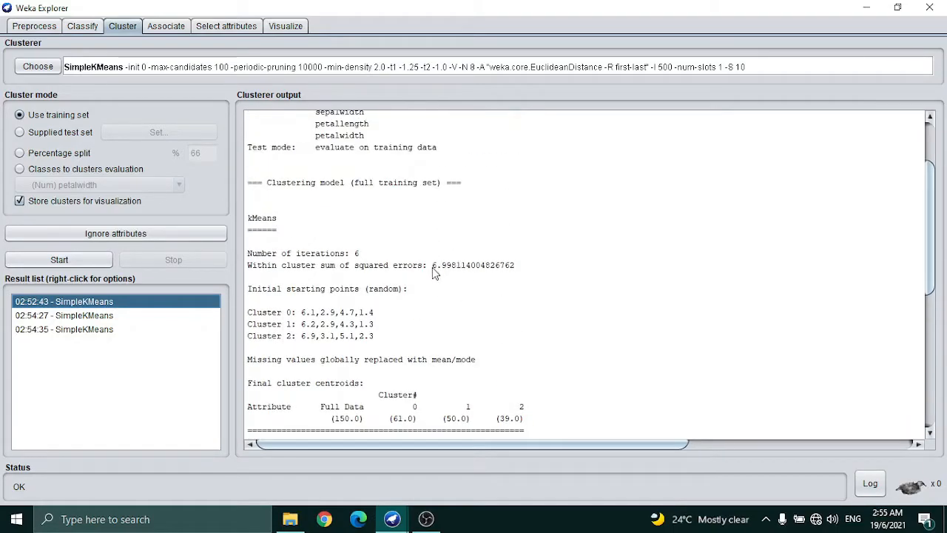
click(114, 316)
scroll(414, 288, up, 10)
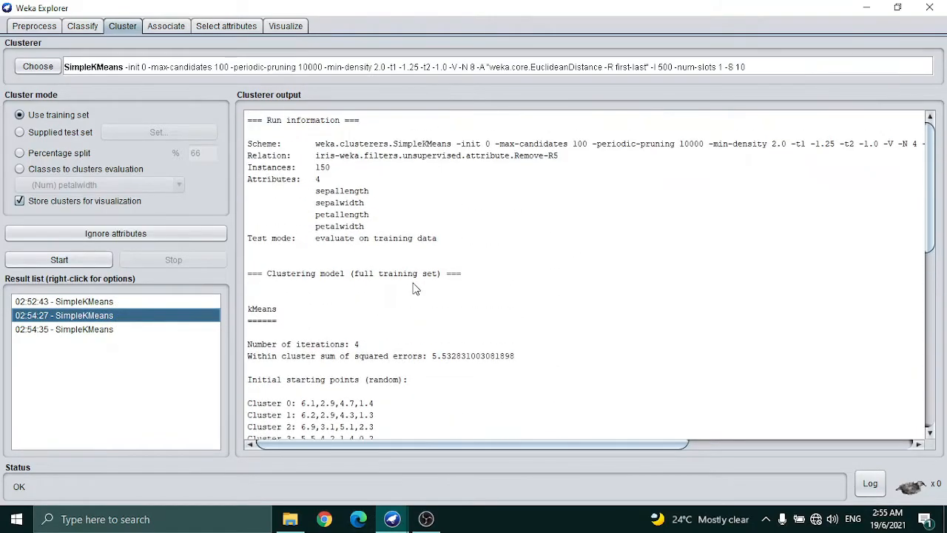
scroll(419, 289, down, 2)
scroll(429, 311, down, 2)
scroll(426, 318, up, 4)
scroll(433, 330, down, 1)
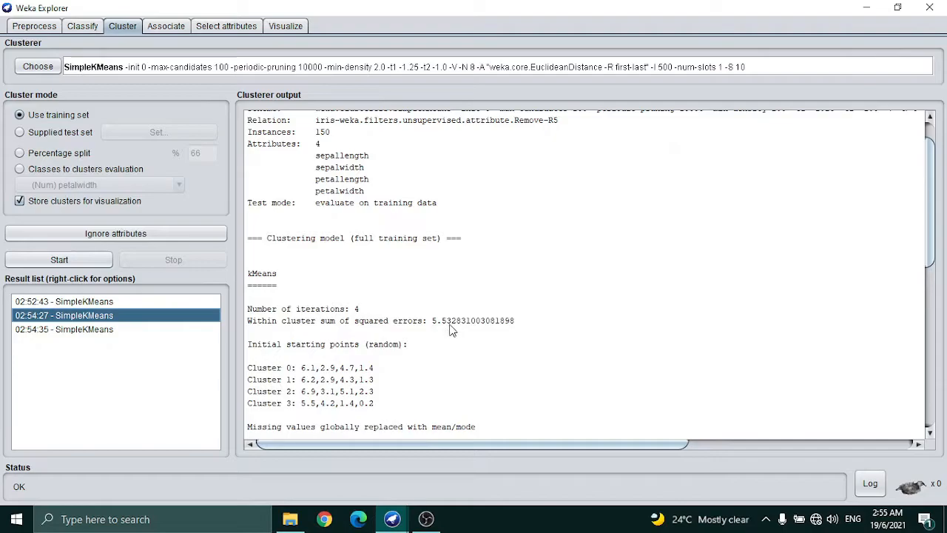
click(136, 334)
scroll(397, 291, up, 15)
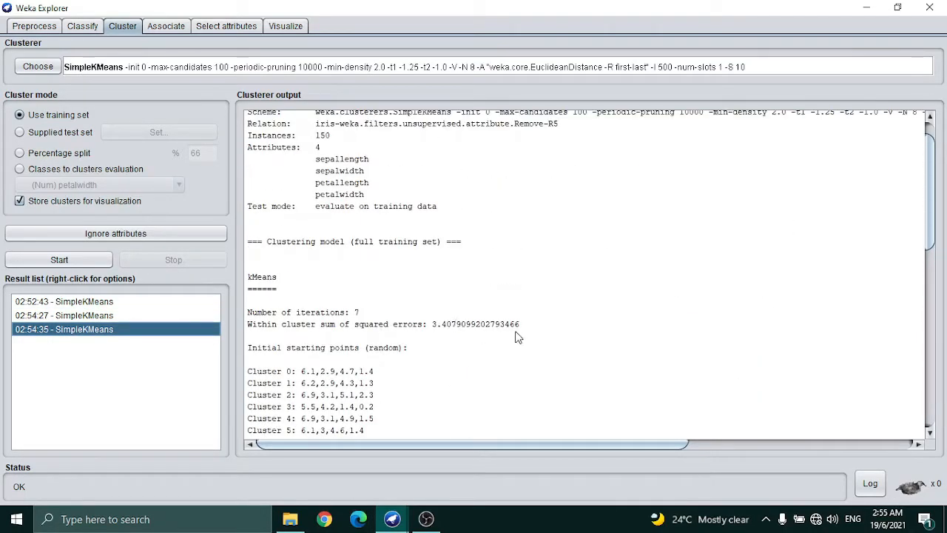
Examine the initial starting points, final centroids and clustered instances of the 8-cluster run
scroll(510, 329, down, 2)
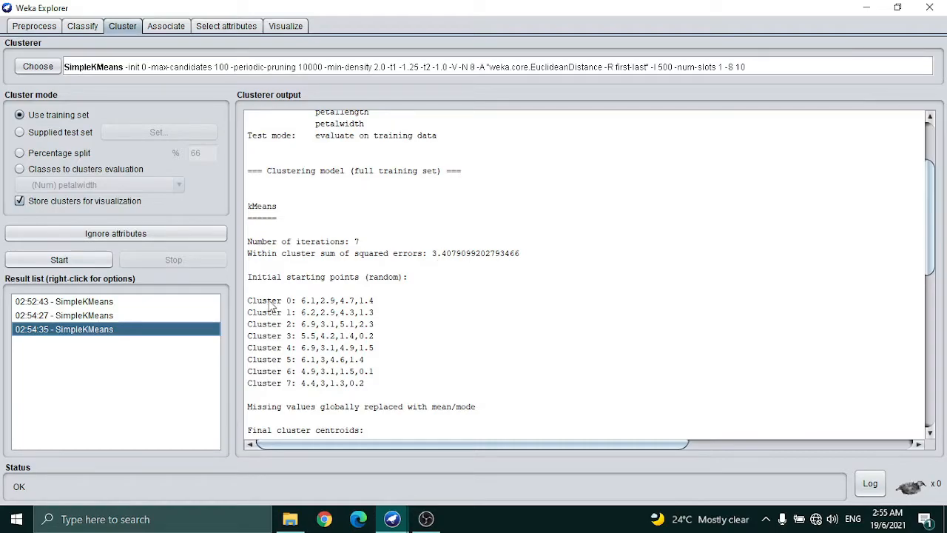
scroll(312, 295, down, 8)
scroll(311, 295, down, 4)
scroll(351, 303, up, 1)
scroll(351, 303, down, 1)
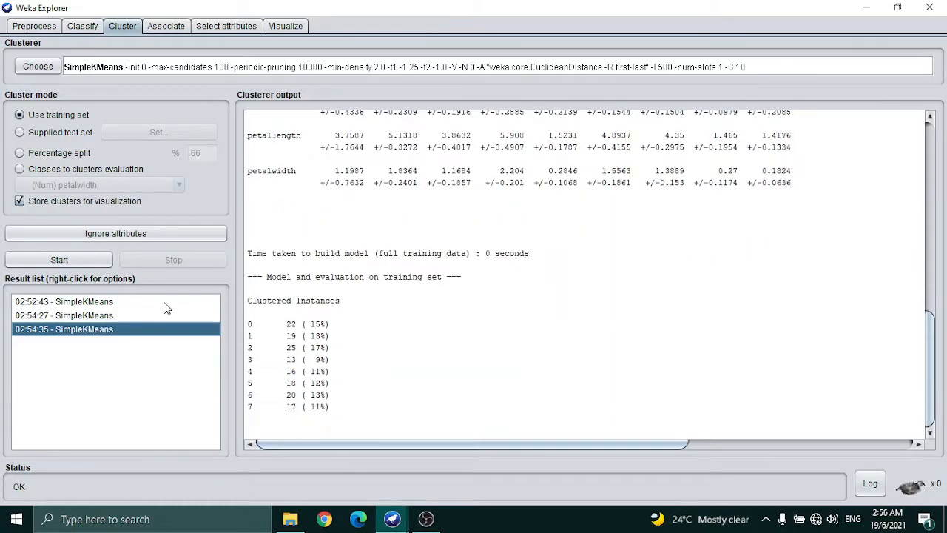
Visualize the cluster assignments of the 3-cluster SimpleKMeans result (02:52:43) and shift its plot window slightly
click(103, 302)
right_click(104, 303)
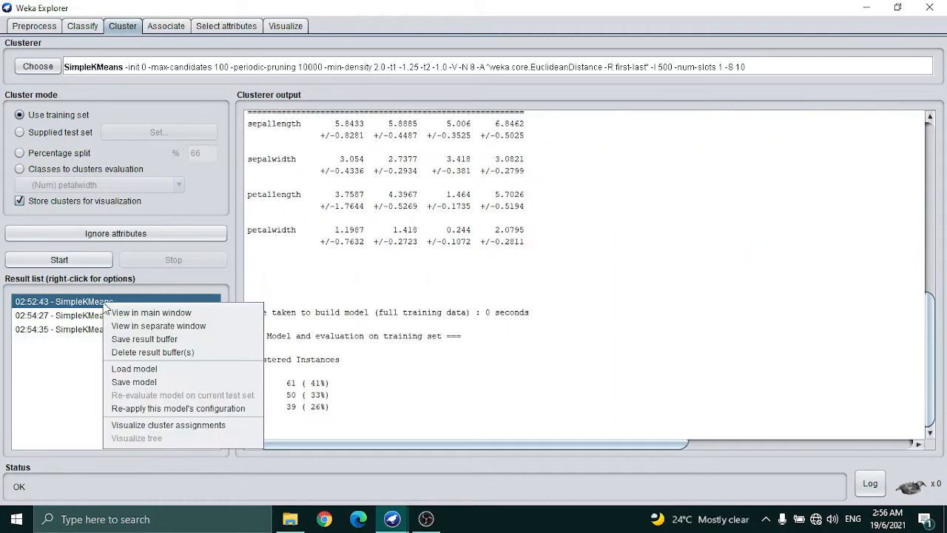
click(158, 425)
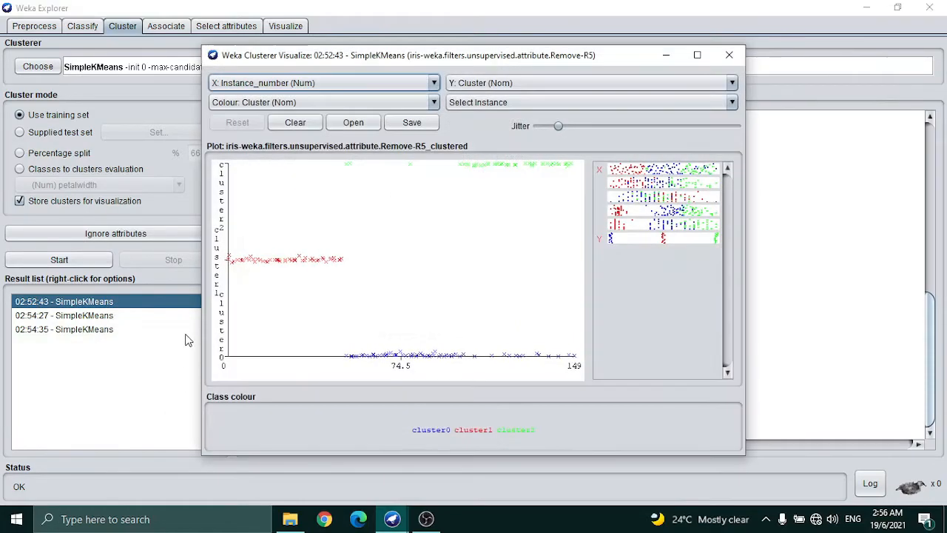
drag(477, 61, 500, 69)
Visualize the cluster assignments of the 4-cluster result (02:54:27), with Cluster on the Y axis against Instance_number
click(111, 316)
right_click(111, 316)
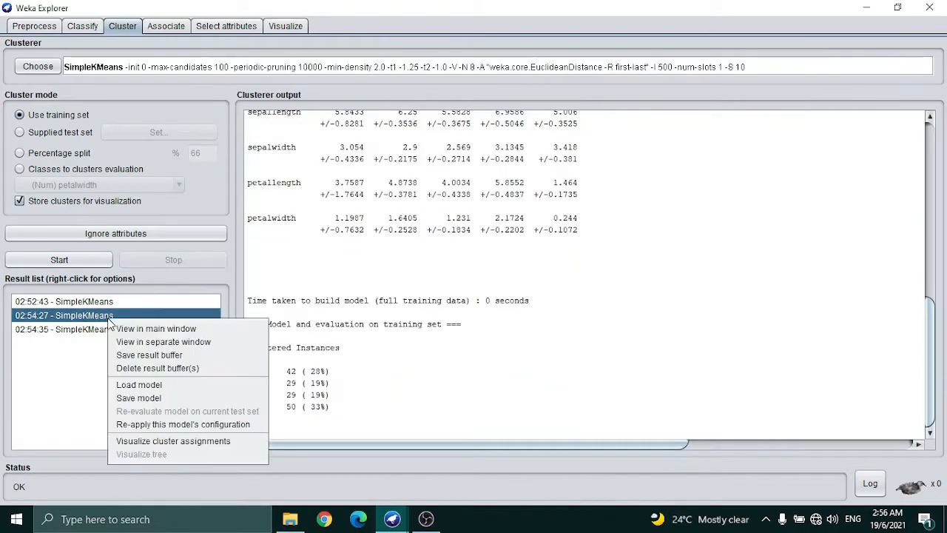
click(170, 441)
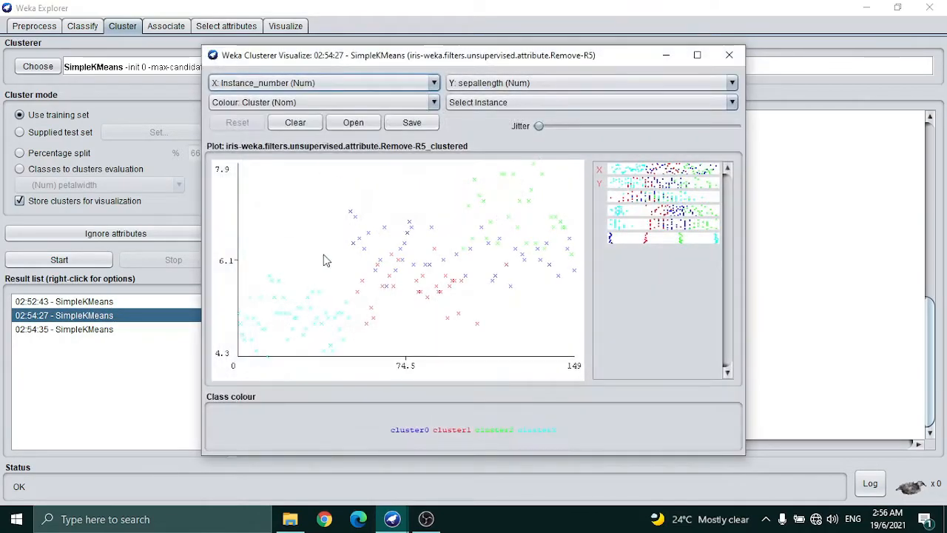
click(490, 84)
click(501, 167)
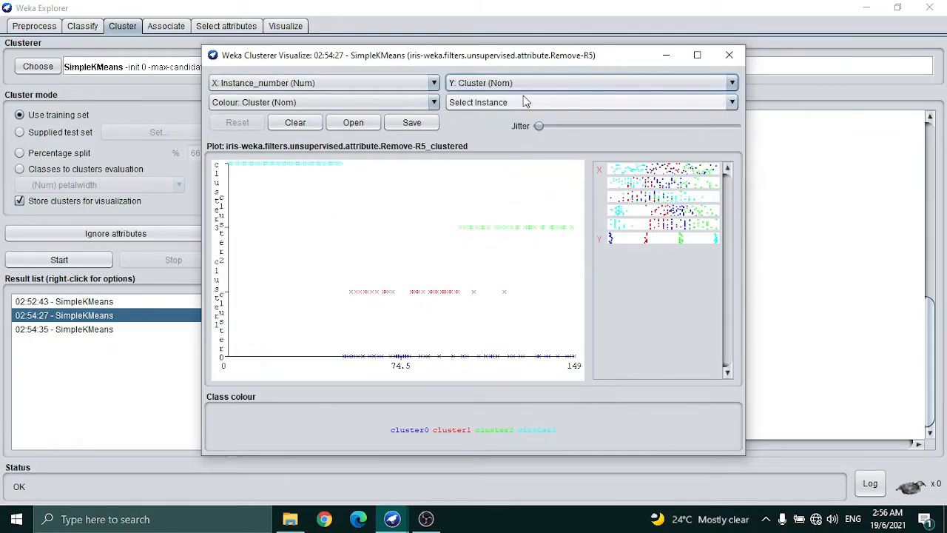
Arrange the 3-cluster and 4-cluster plot windows side by side and add a little jitter to the 4-cluster plot
drag(526, 55, 946, 55)
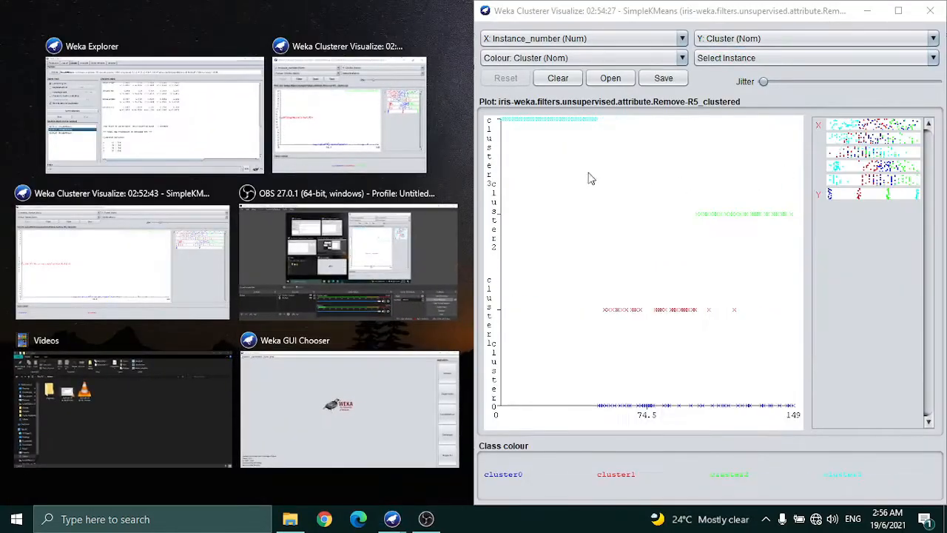
click(376, 104)
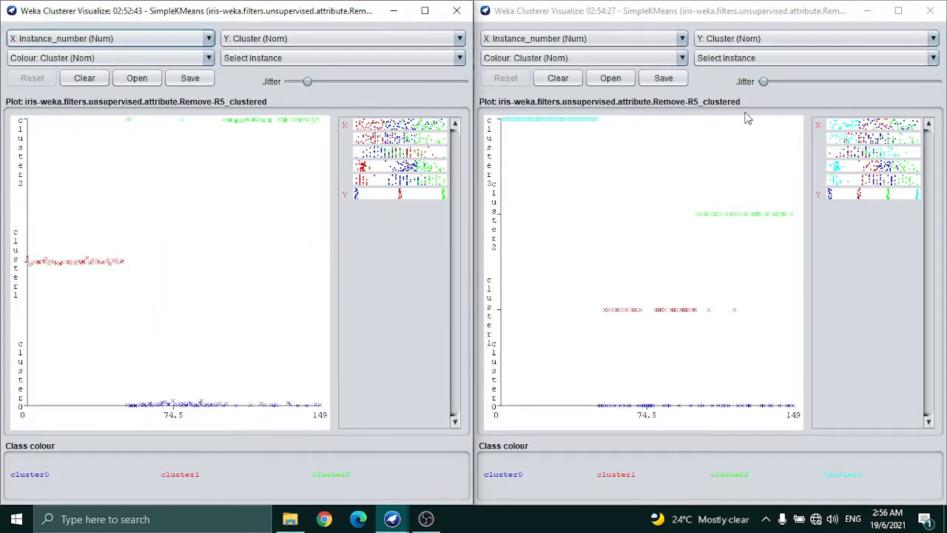
drag(767, 83, 788, 82)
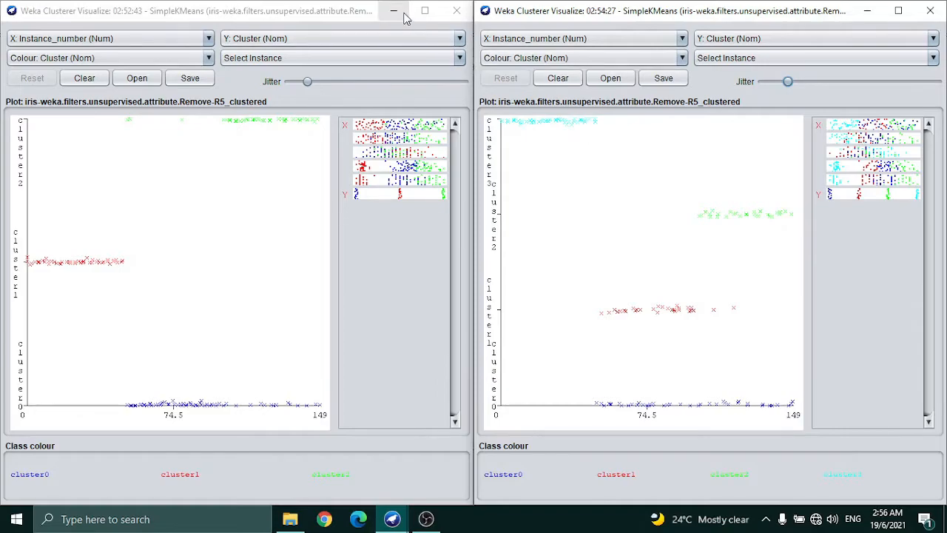
Close the 3-cluster plot and visualize the 8-cluster result's (02:54:35) assignments side by side with the 4-cluster plot
click(456, 10)
right_click(97, 330)
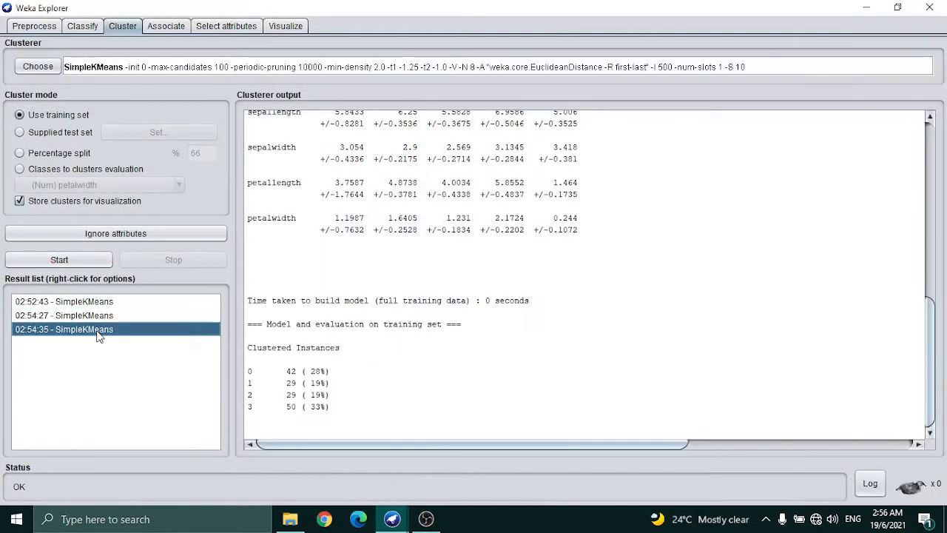
click(145, 451)
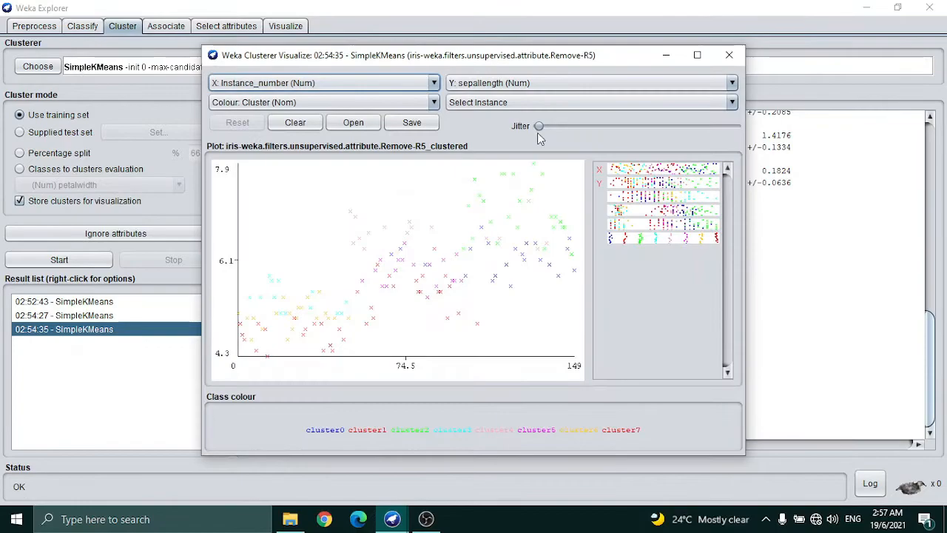
drag(633, 57, 1, 149)
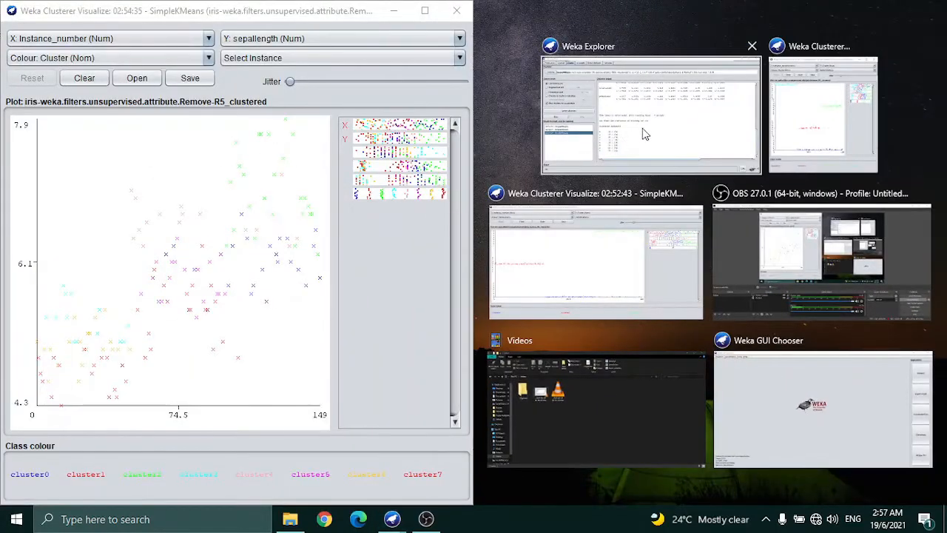
click(795, 127)
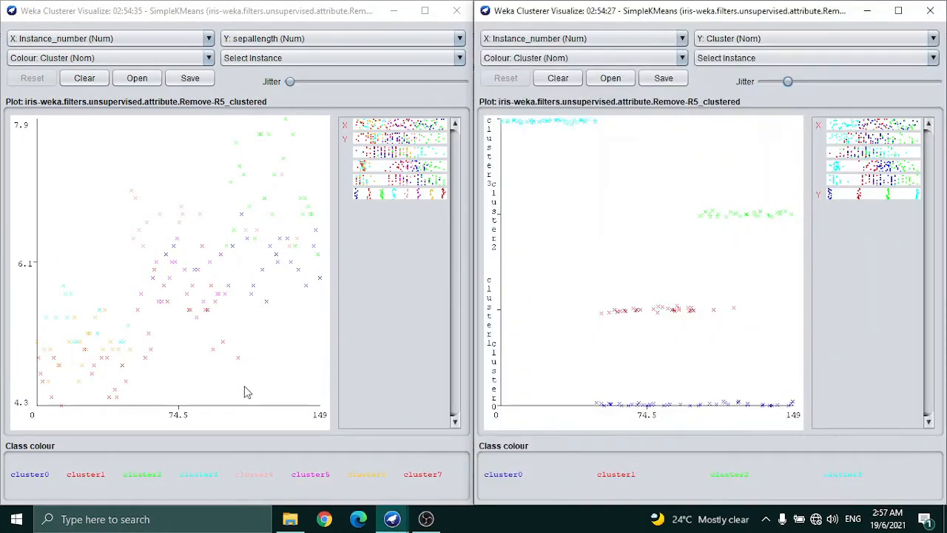
Plot Cluster on the Y axis in the 8-cluster plot and add a little jitter
click(275, 38)
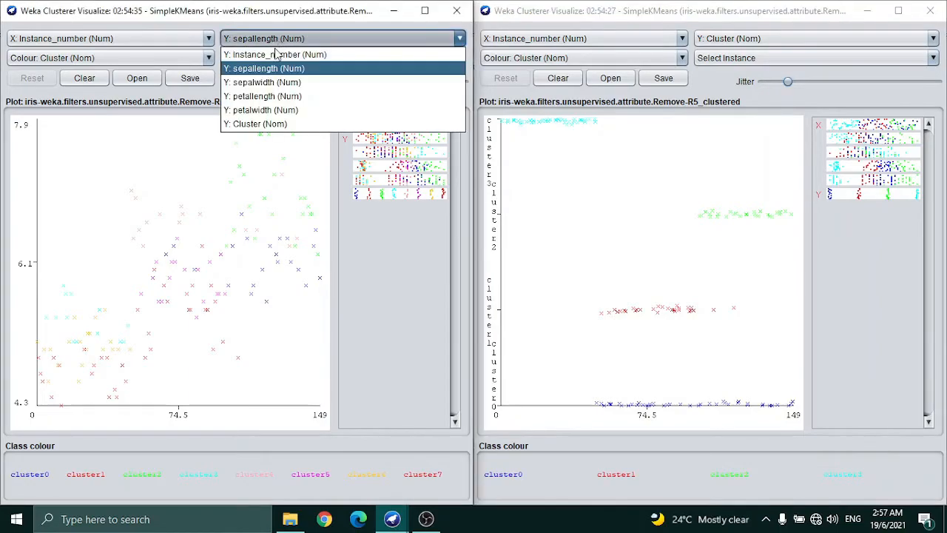
click(272, 123)
drag(290, 83, 322, 83)
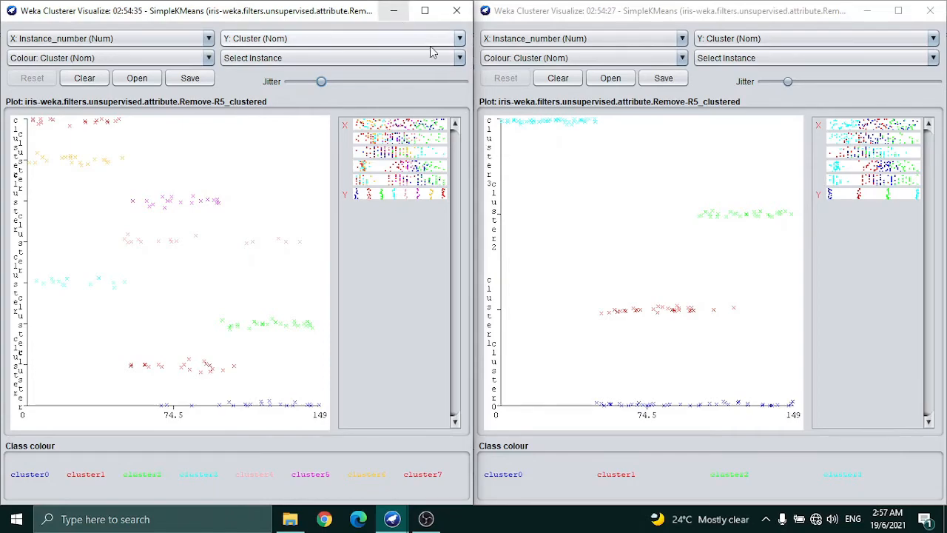
Dismiss the 8-cluster and 4-cluster plot windows and return to the beginning of the 8-cluster run's output
click(407, 16)
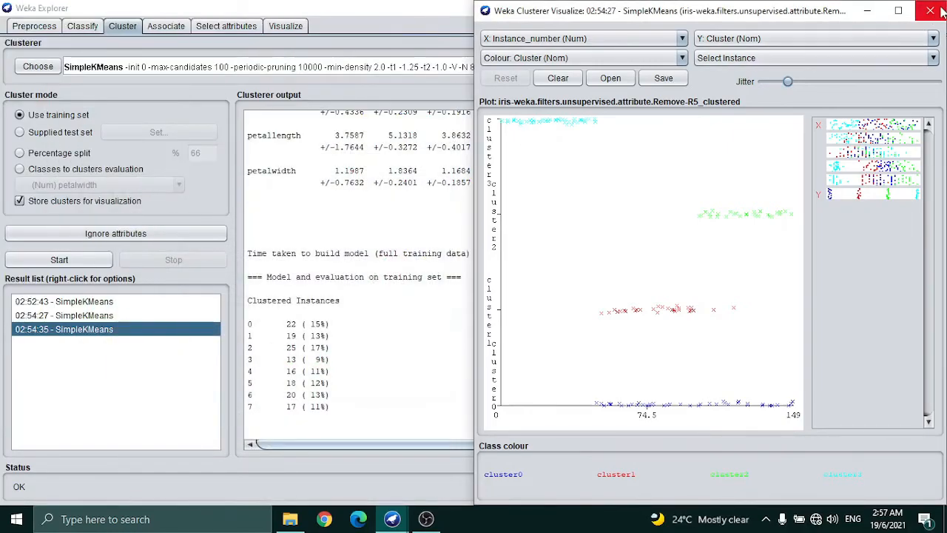
click(930, 11)
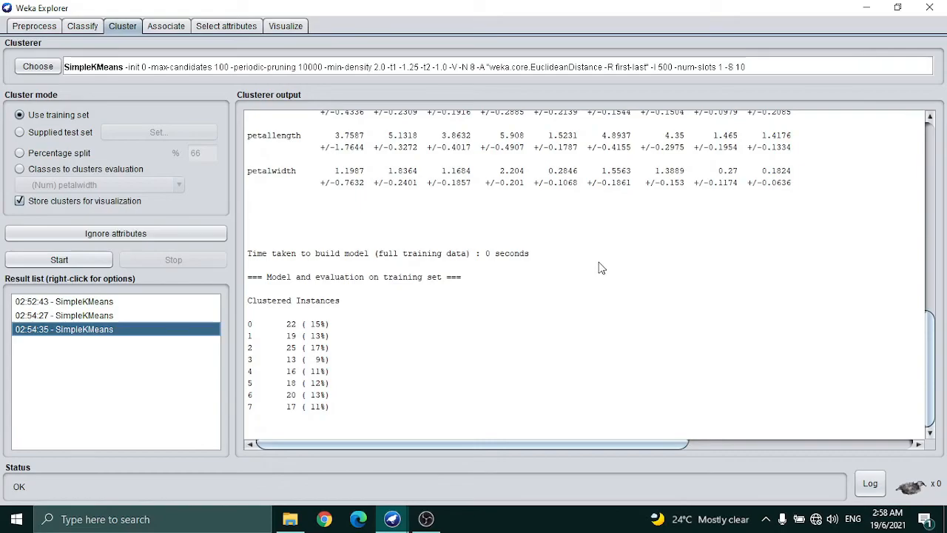
scroll(600, 258, up, 15)
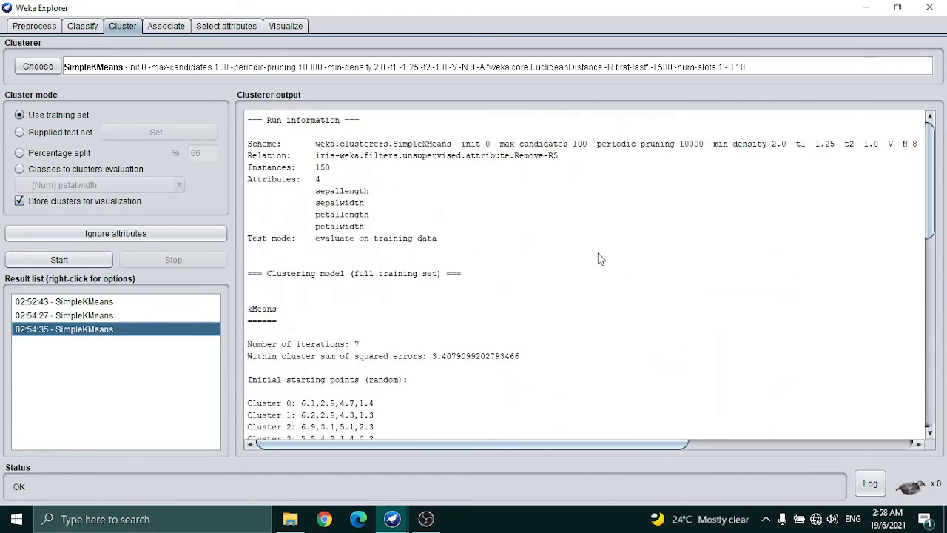